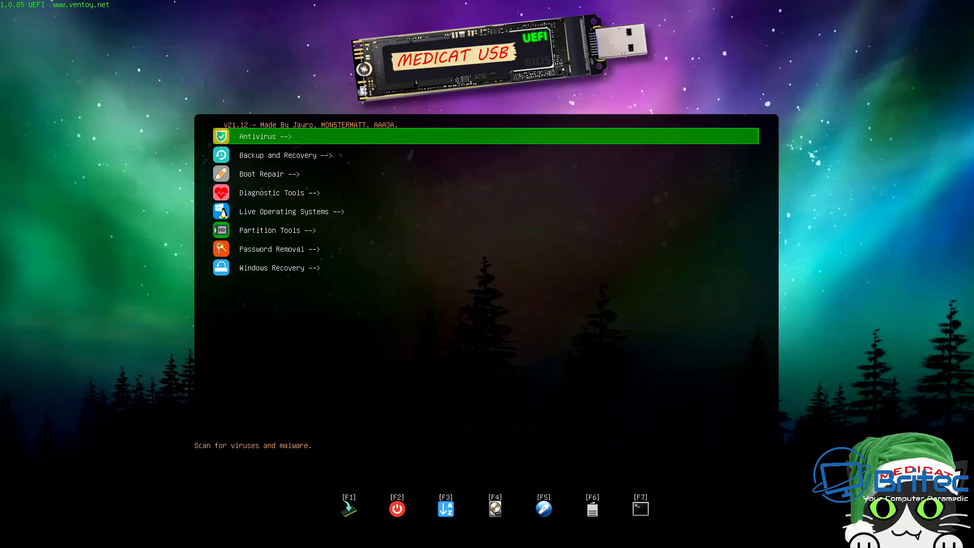
Step down through the MediCat boot menu categories, from Antivirus to Windows Recovery.
key(Down)
key(Down)
key(Down)
key(Down)
key(Down)
key(Down)
key(Down)
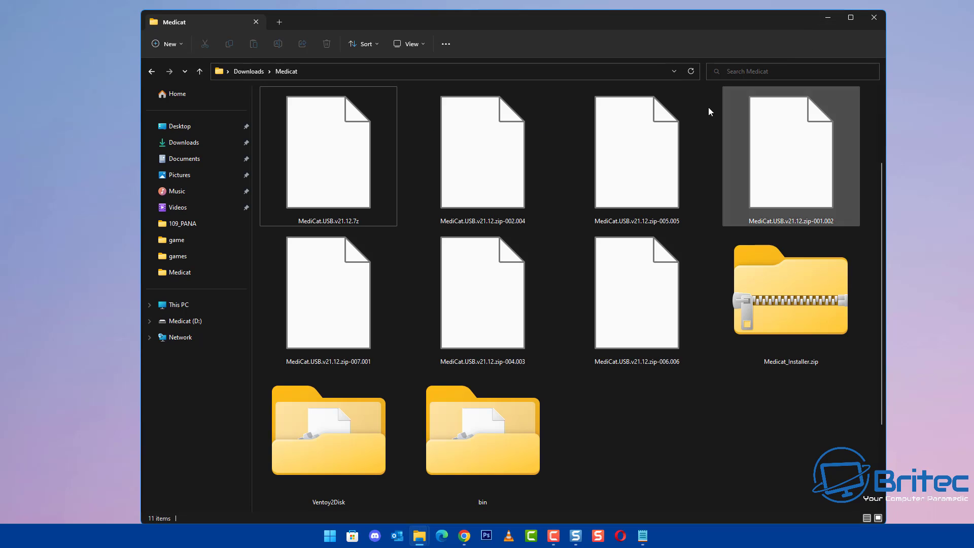
Open the MediCat .7z archive in 7-Zip to view its contents.
click(766, 177)
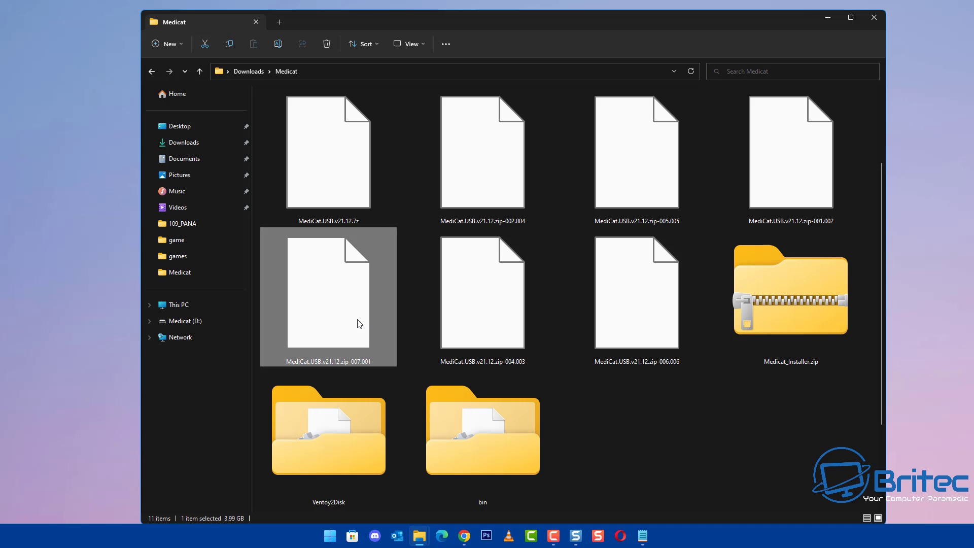
right_click(340, 182)
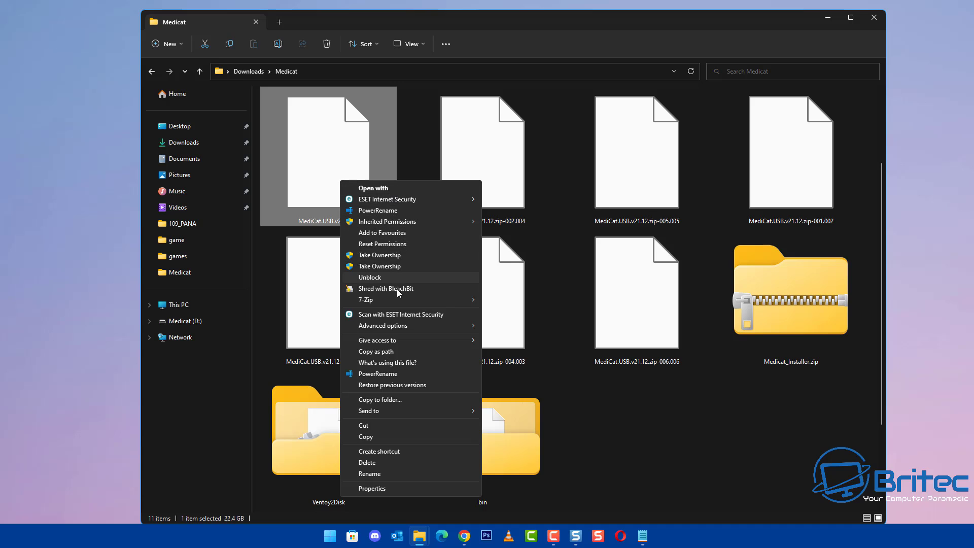
mouse_move(450, 299)
click(516, 301)
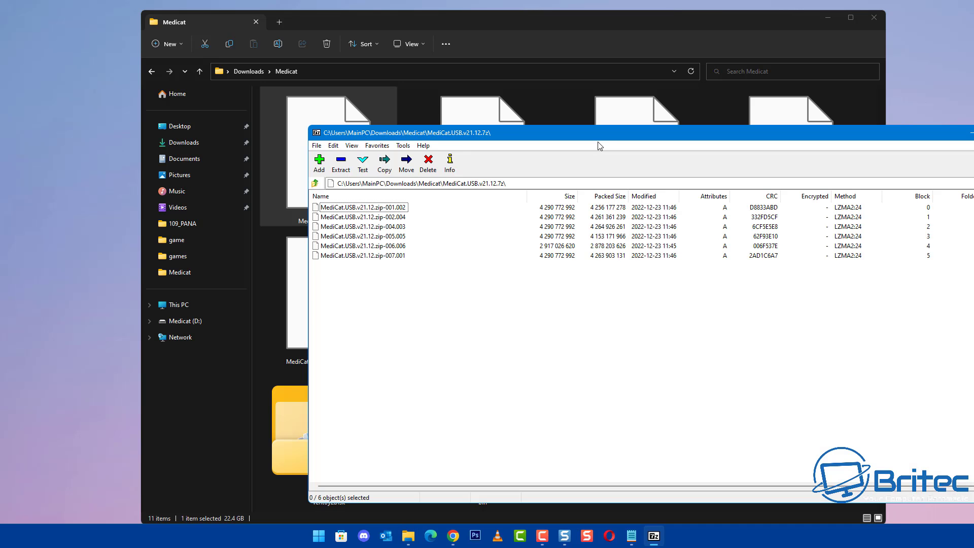
drag(595, 136, 463, 98)
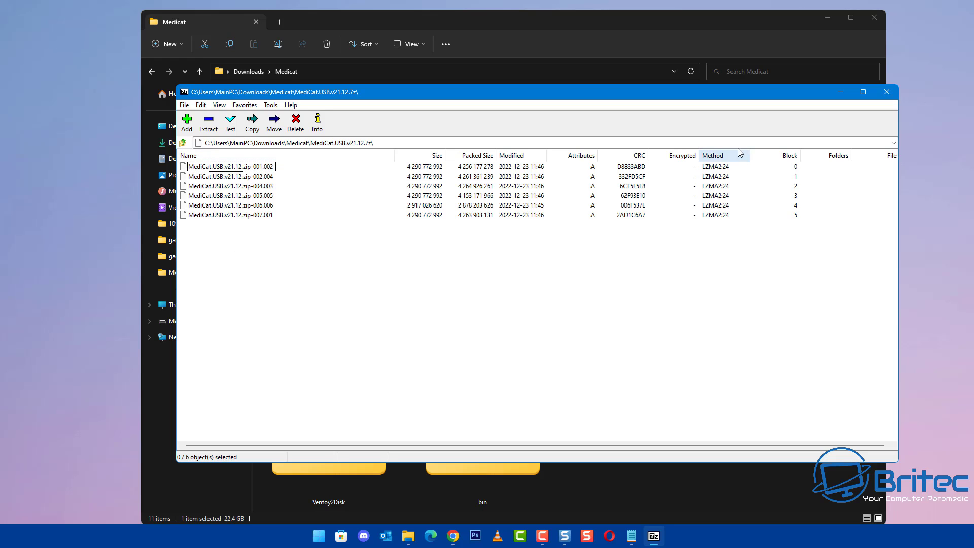
Close the archive viewer and delete the Ventoy2Disk and bin folders.
click(886, 95)
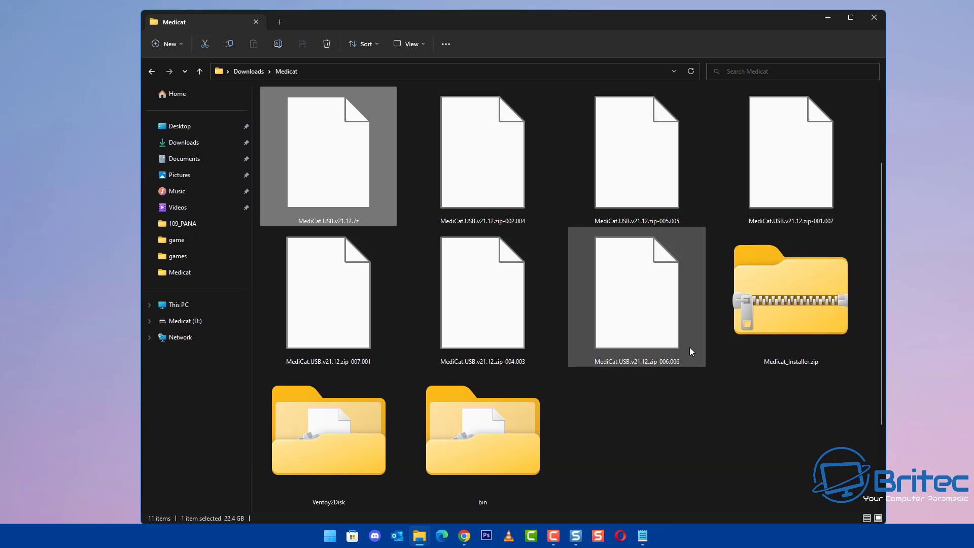
drag(676, 438, 273, 435)
key(Delete)
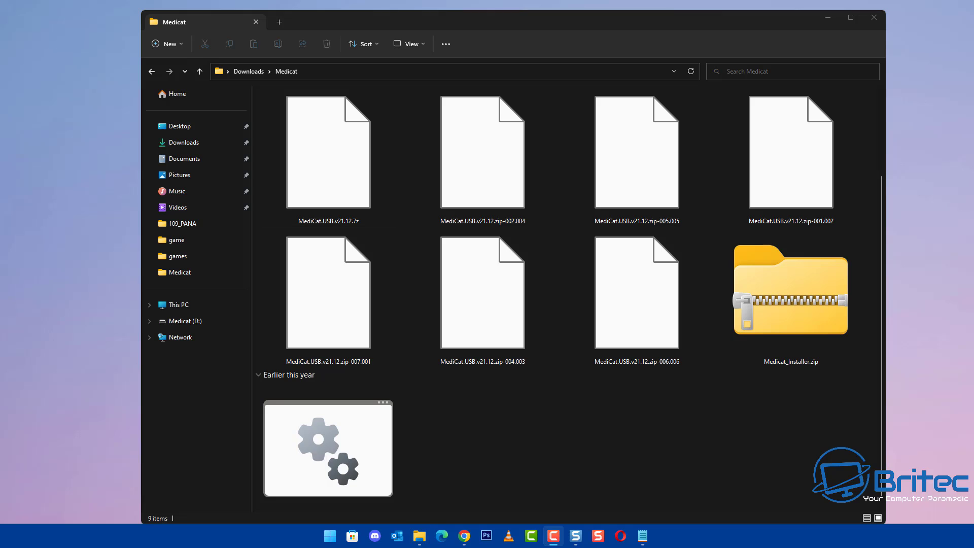
Run Medicat_Installer.bat as administrator, getting past the antivirus warning, welcome screen and MIT License.
right_click(332, 450)
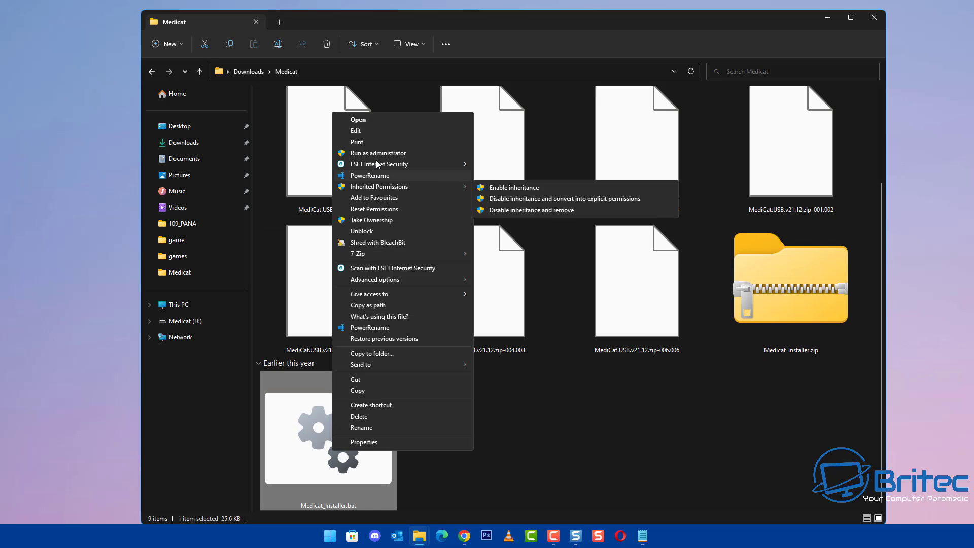
click(376, 153)
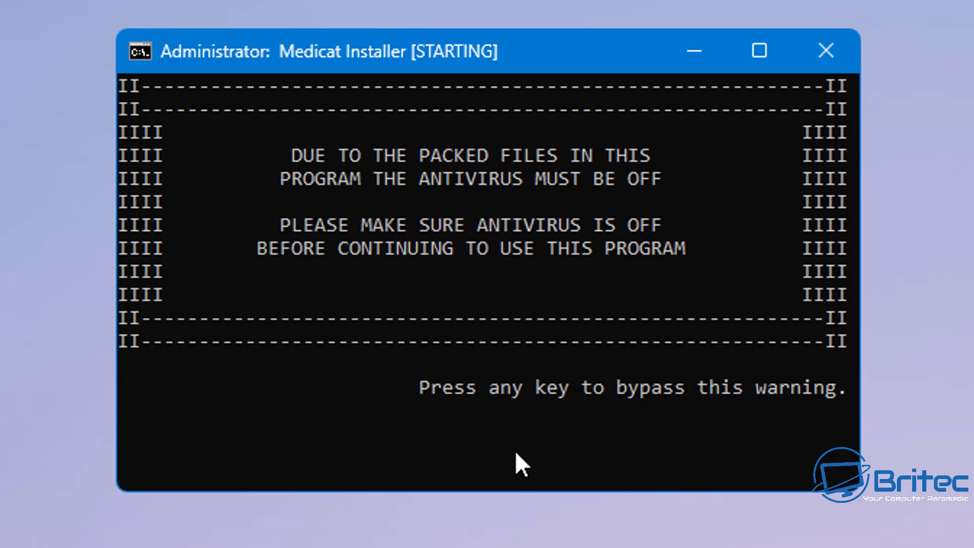
key(Return)
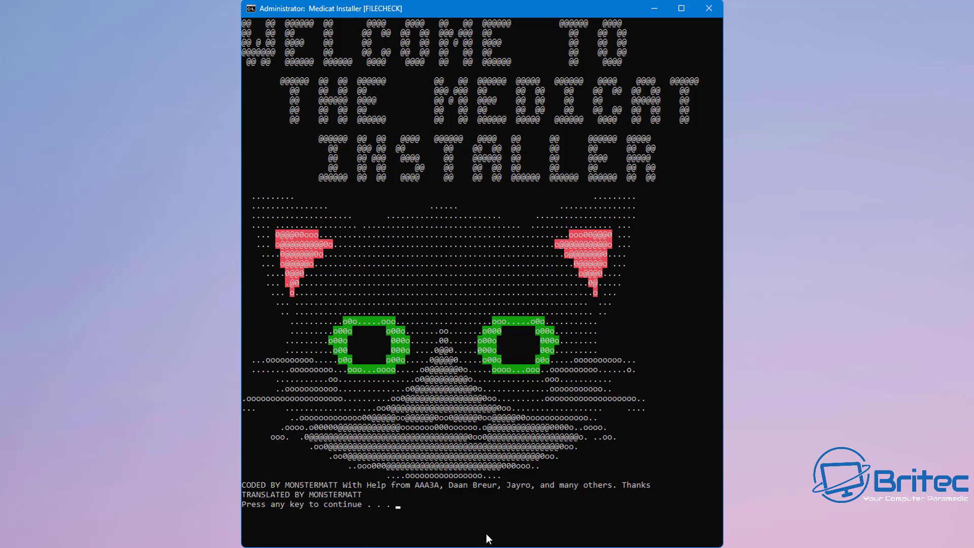
key(Return)
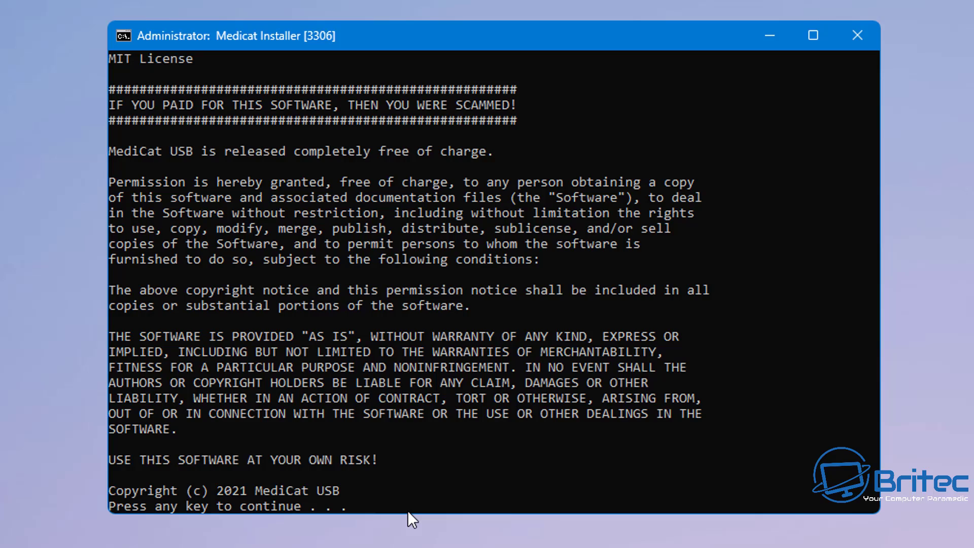
key(Return)
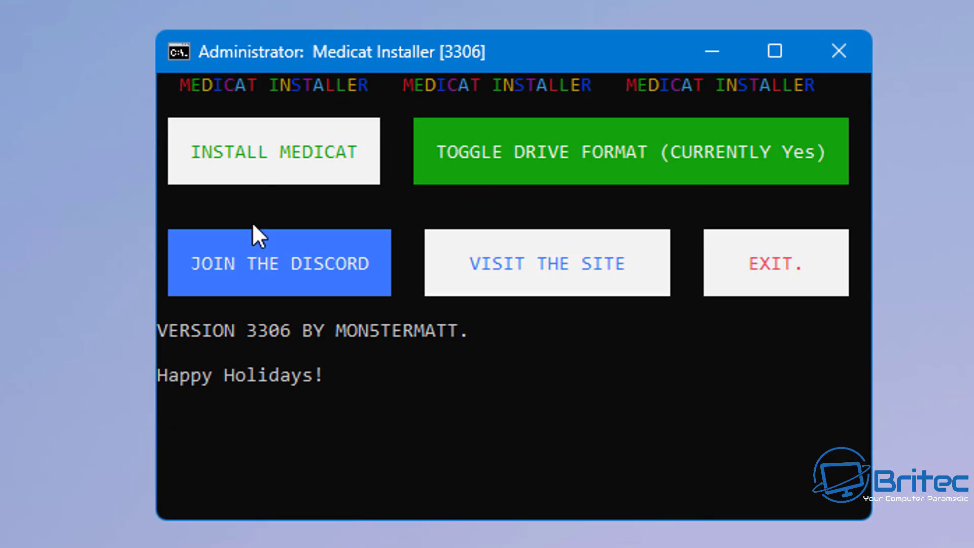
Start INSTALL MEDICAT and bypass the Ventoy warning so QuickSFV checks the six archive parts.
click(253, 169)
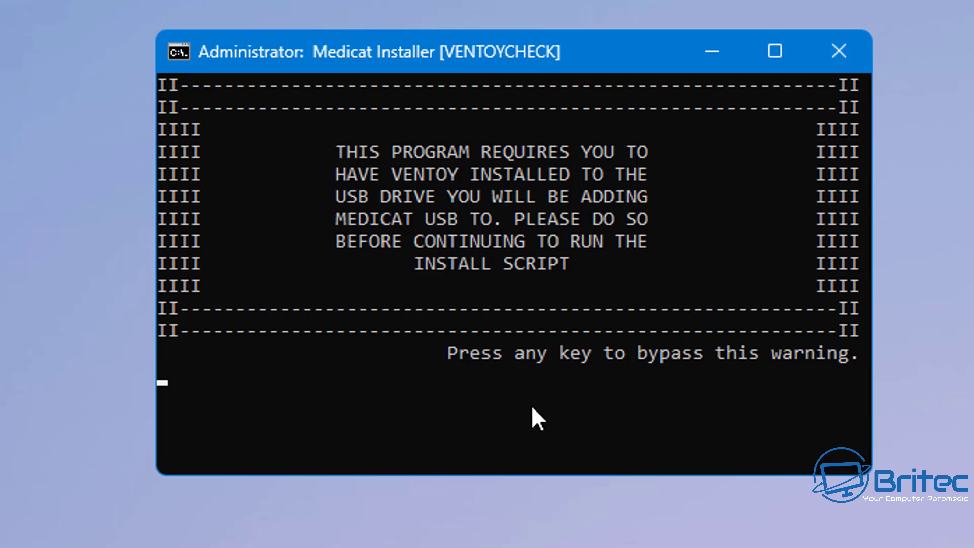
key(Return)
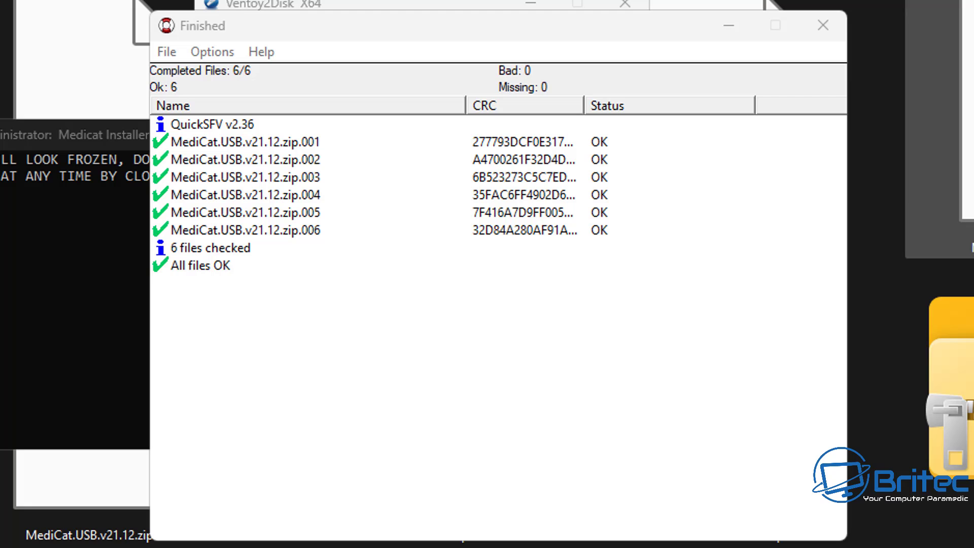
Close the hash check results and choose Medicat (D:) as the target drive.
click(834, 26)
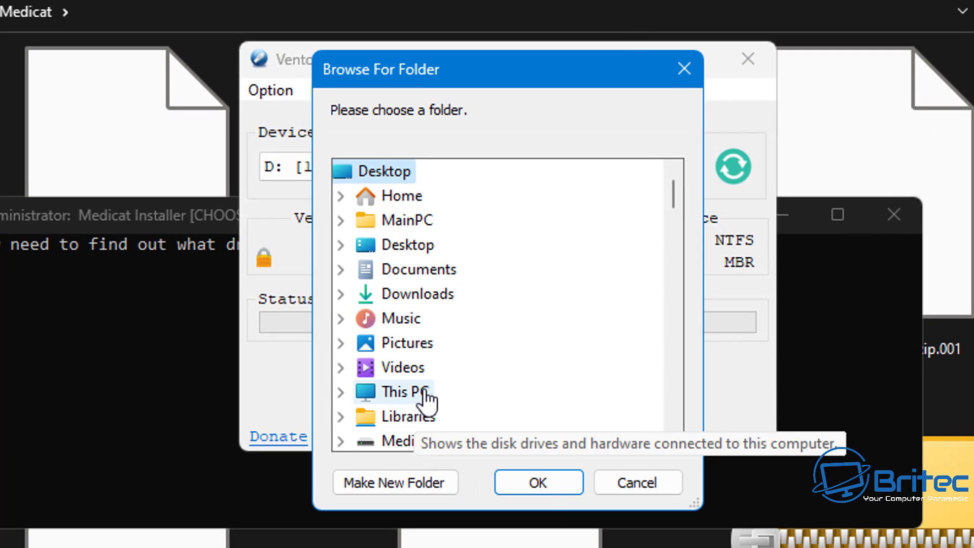
scroll(421, 403, down, 1)
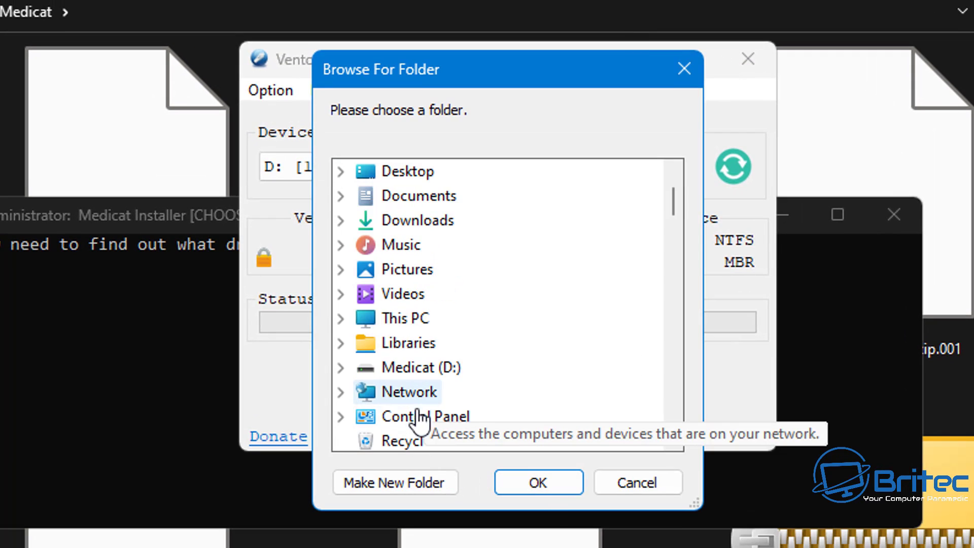
click(430, 373)
click(536, 482)
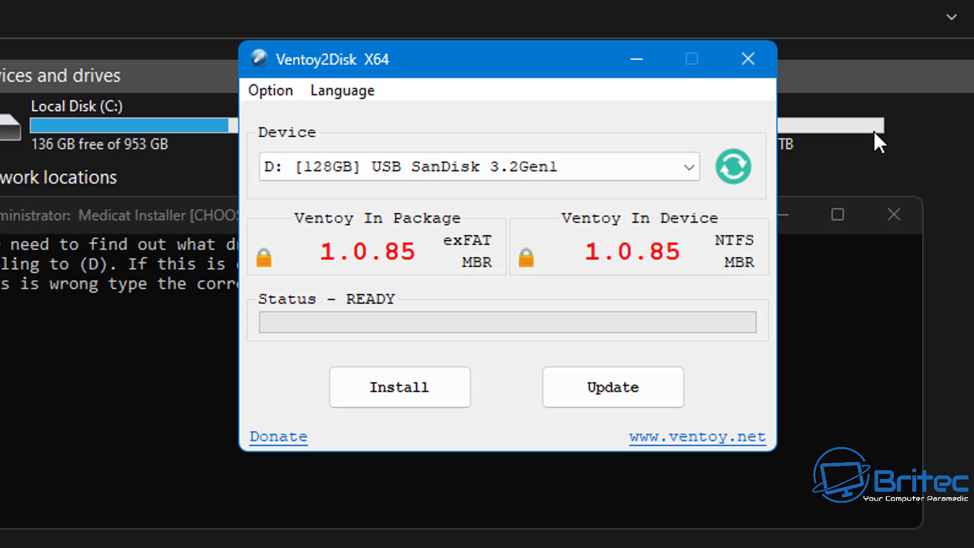
Install Ventoy 1.0.85 on the 128GB SanDisk drive, confirming with YES and both format prompts.
click(391, 393)
click(442, 313)
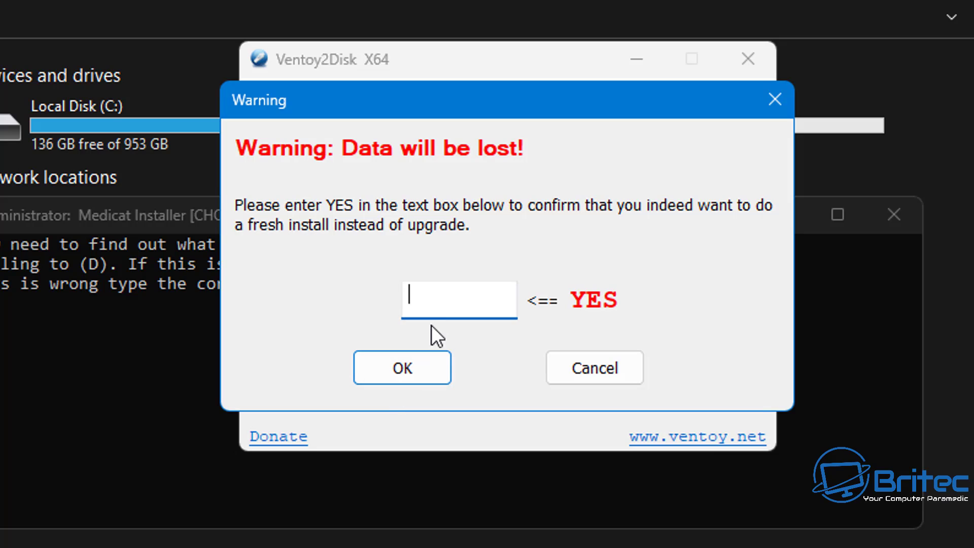
text(YES)
click(389, 366)
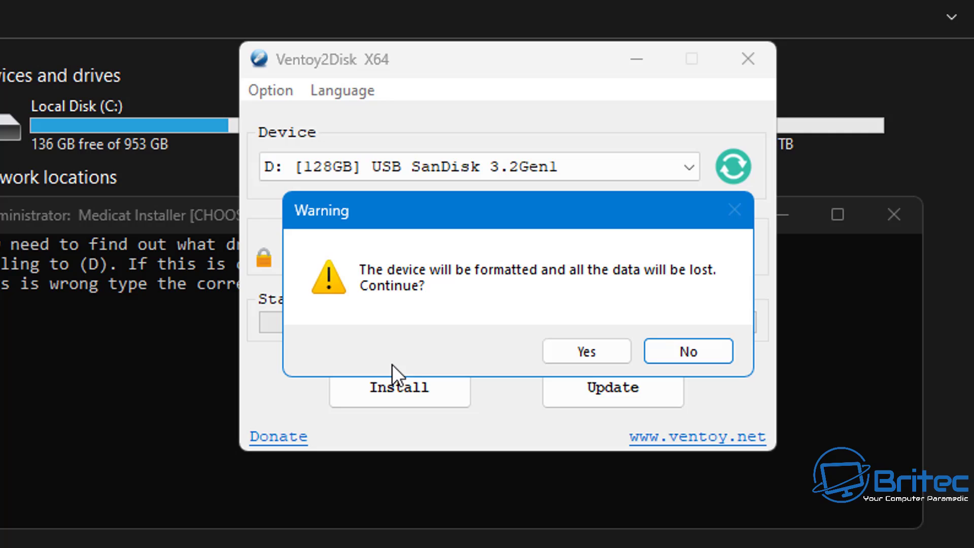
click(599, 352)
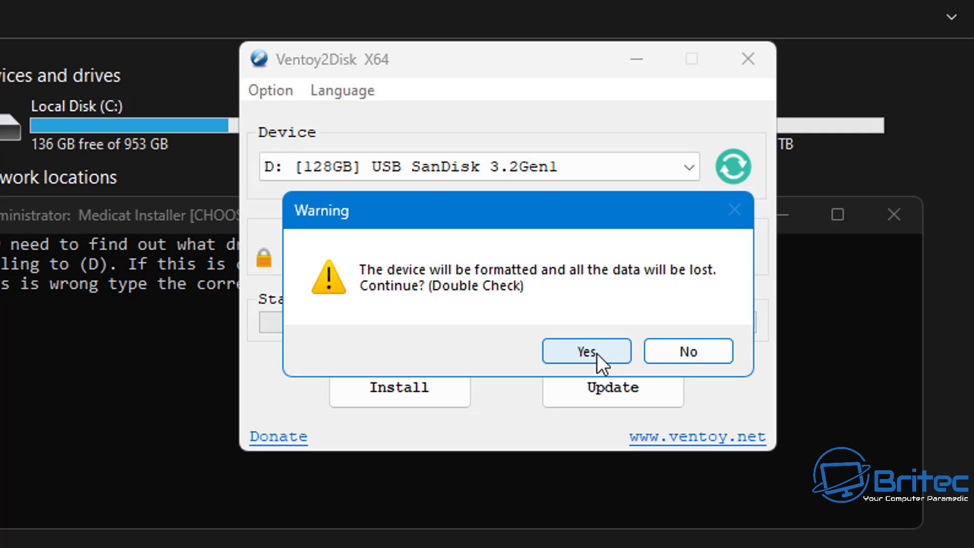
click(596, 353)
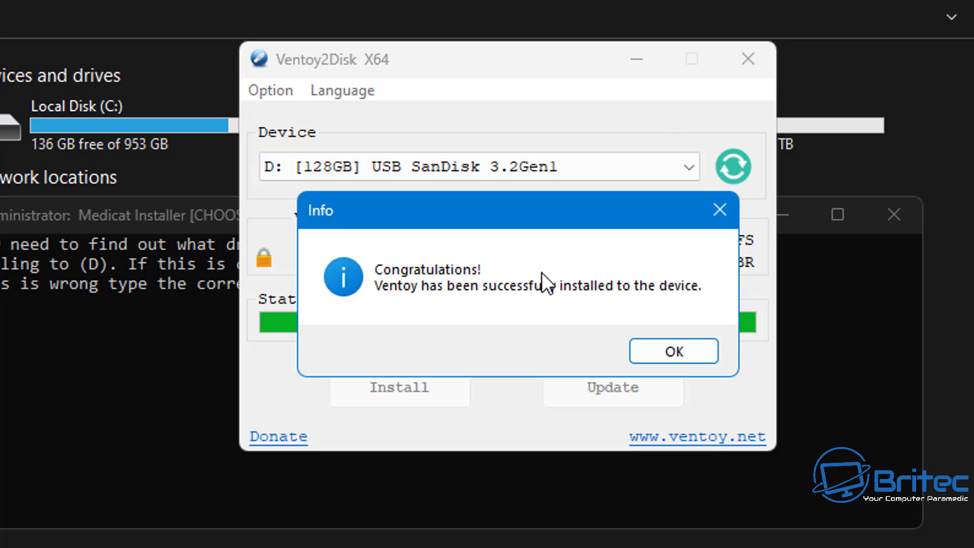
click(692, 354)
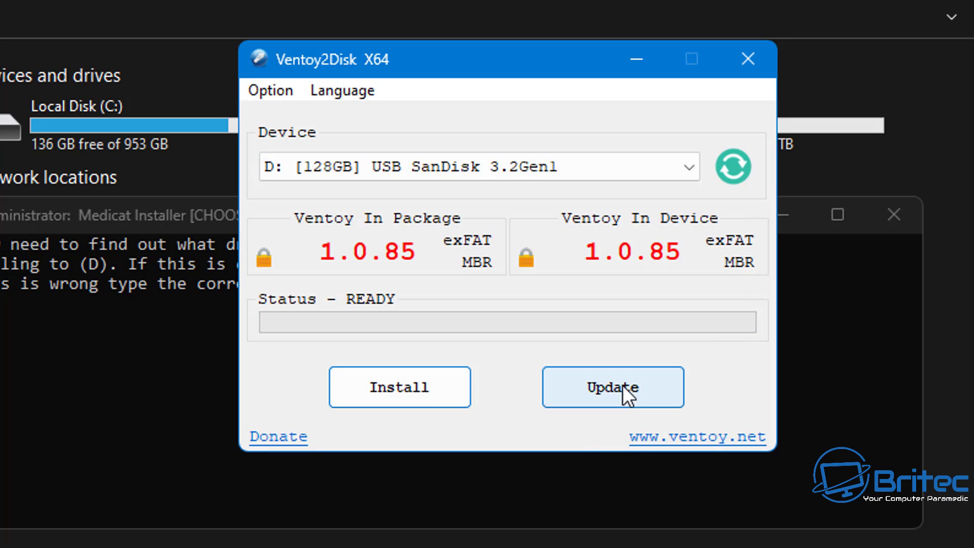
click(749, 57)
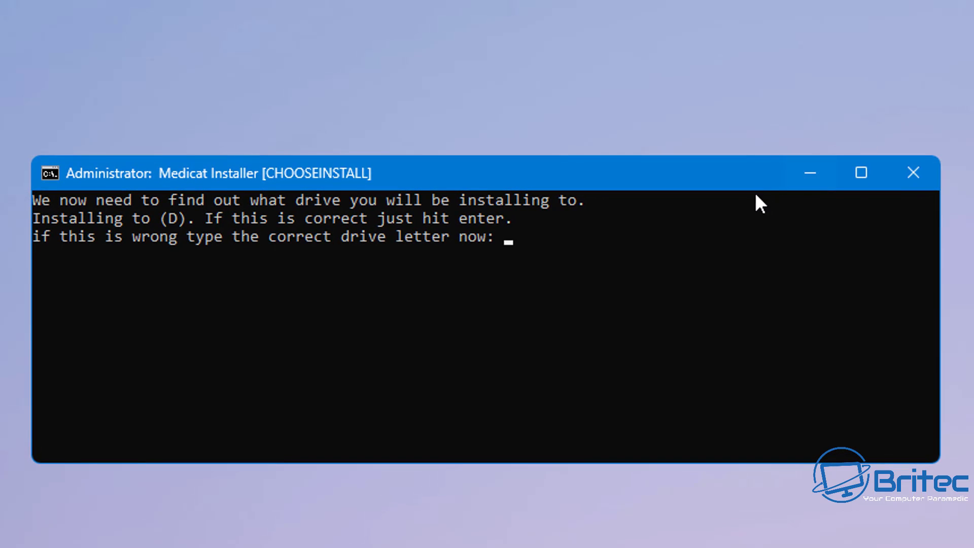
Accept drive D: and confirm the reformat so it is quick-formatted from EXFAT to NTFS.
key(Return)
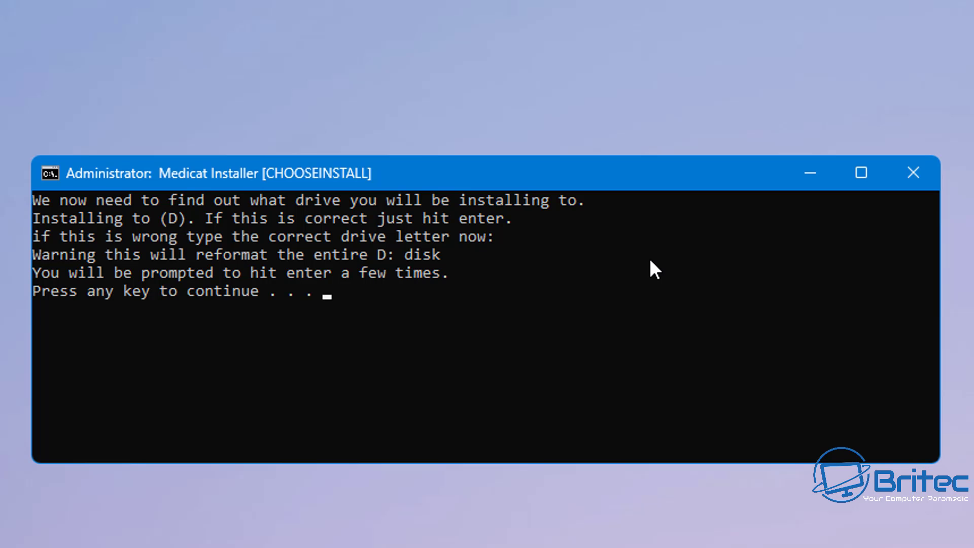
key(Return)
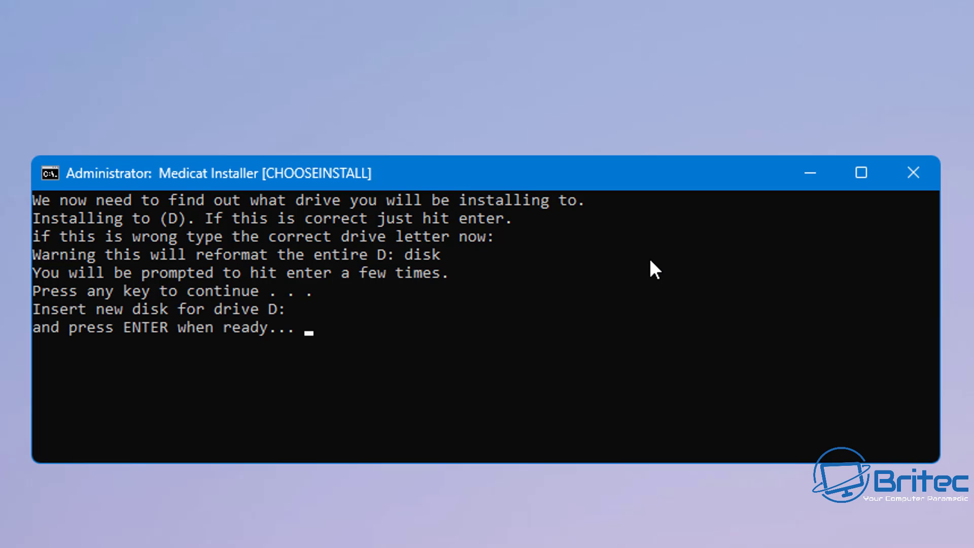
key(Return)
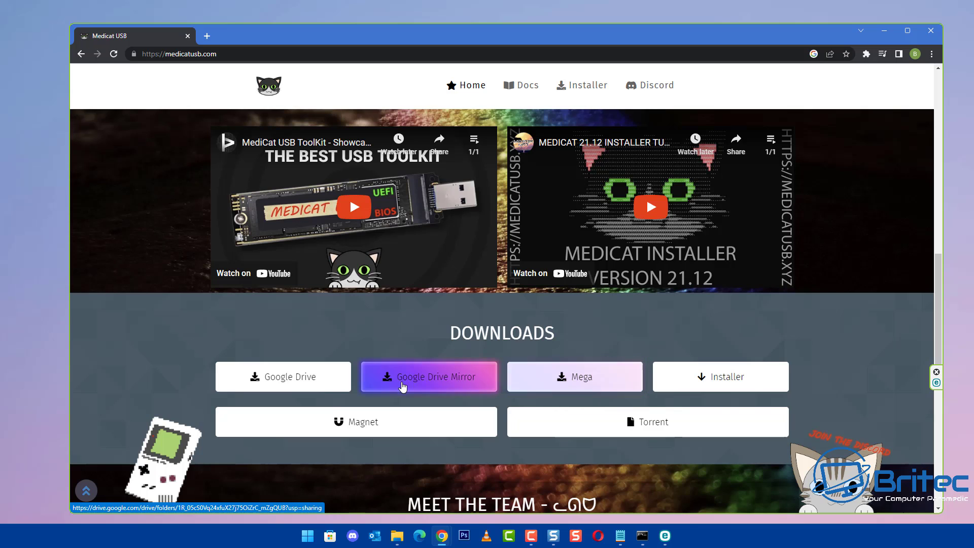
Browse the medicatusb.com Docs tool categories, then open the Medicat (D:) drive in File Explorer.
click(319, 386)
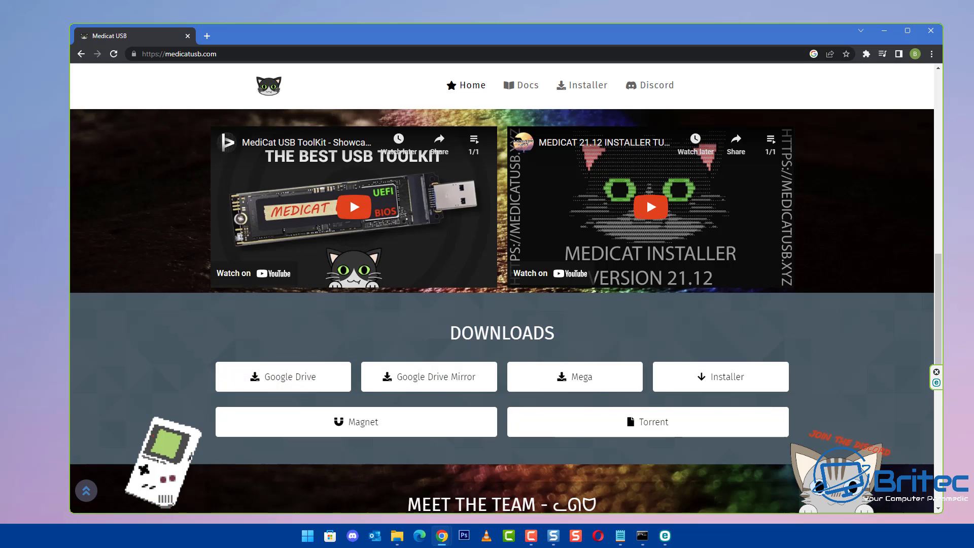
click(528, 90)
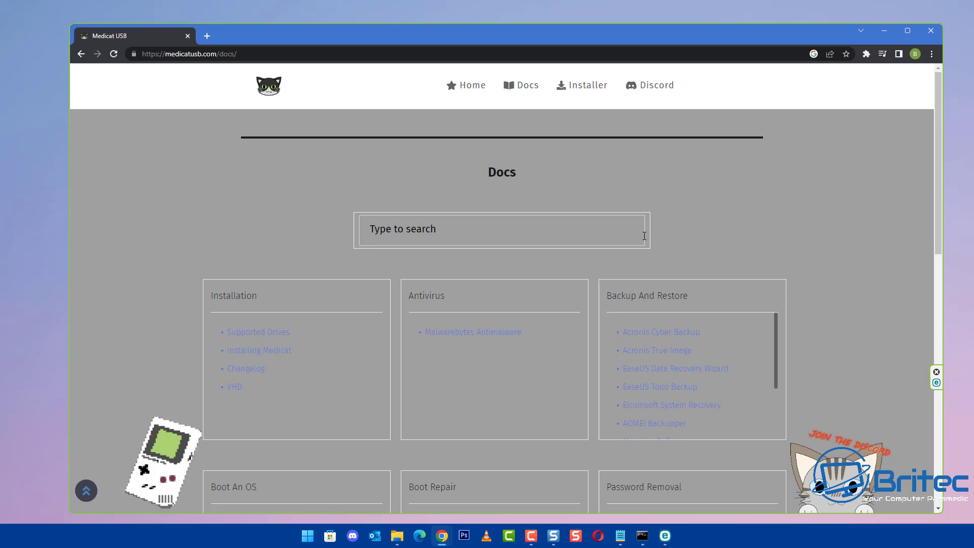
scroll(644, 236, down, 3)
scroll(644, 237, down, 2)
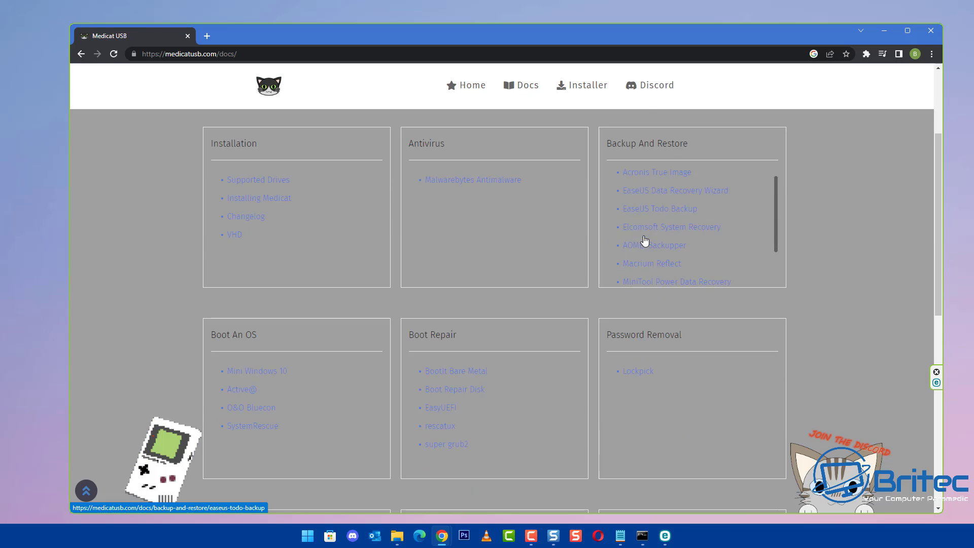
scroll(642, 242, down, 2)
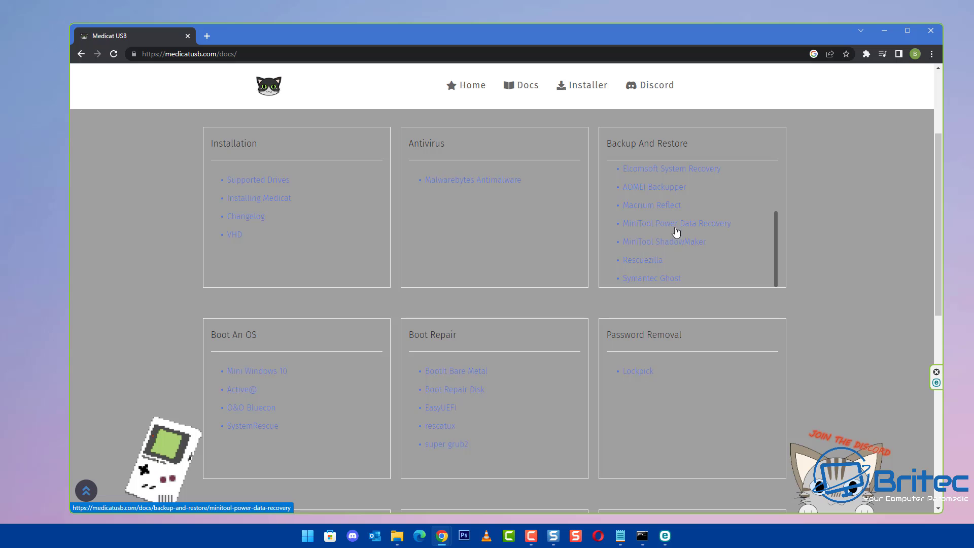
scroll(410, 239, down, 8)
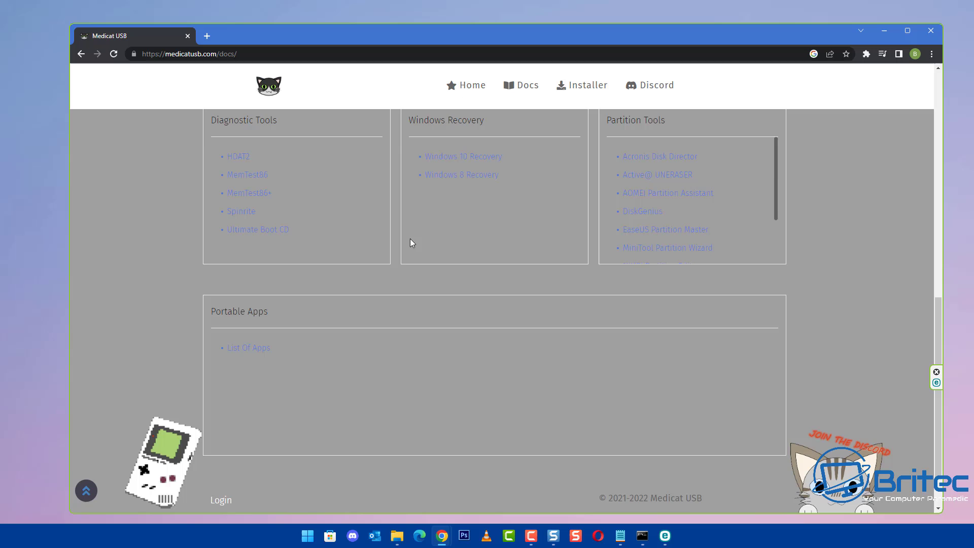
scroll(410, 238, up, 11)
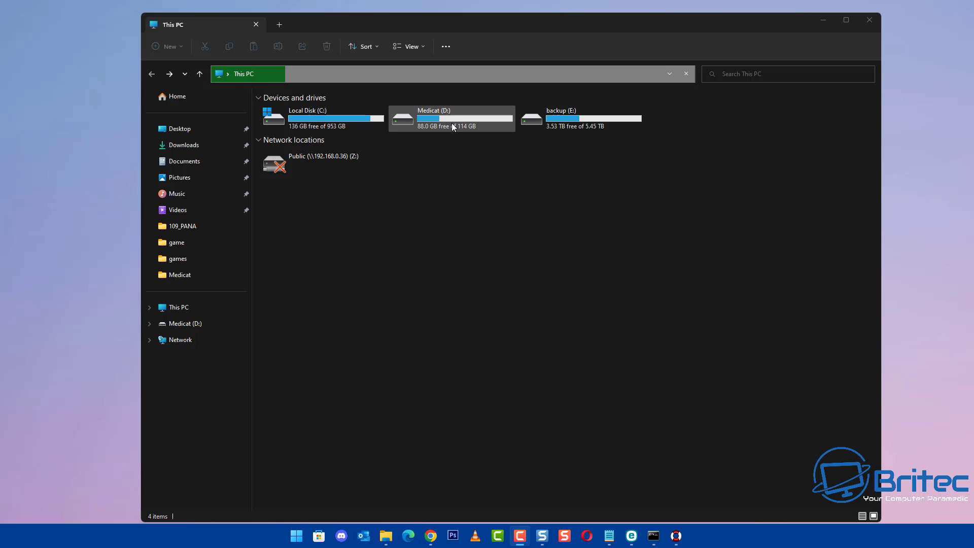
double_click(452, 123)
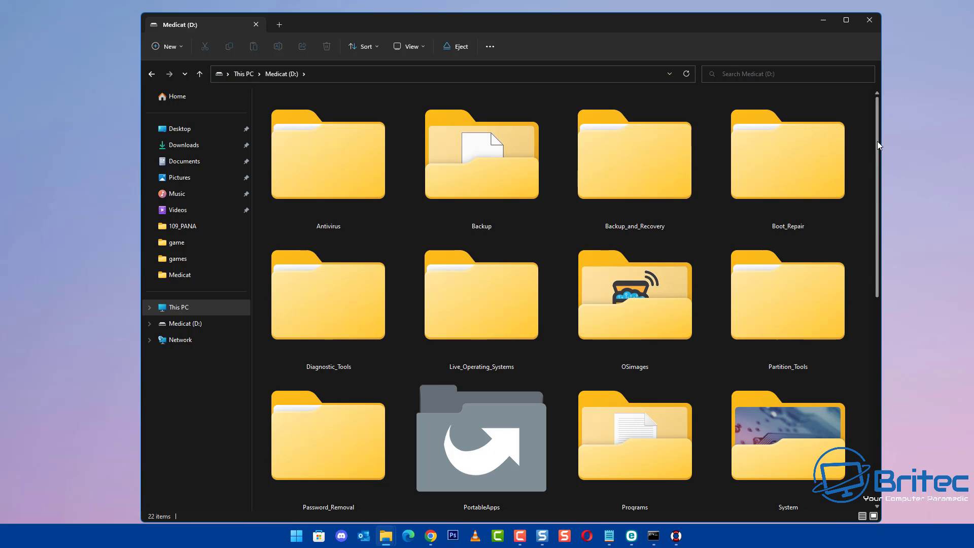
Scroll through the Medicat (D:) drive's folders and files in File Explorer.
drag(878, 141, 884, 161)
scroll(507, 277, up, 1)
scroll(870, 279, down, 3)
scroll(871, 283, down, 5)
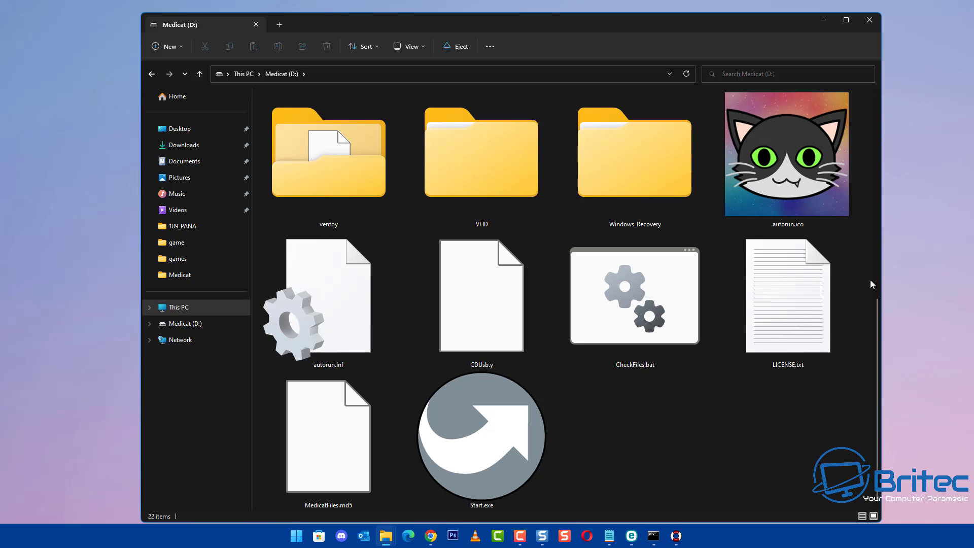
scroll(866, 284, up, 5)
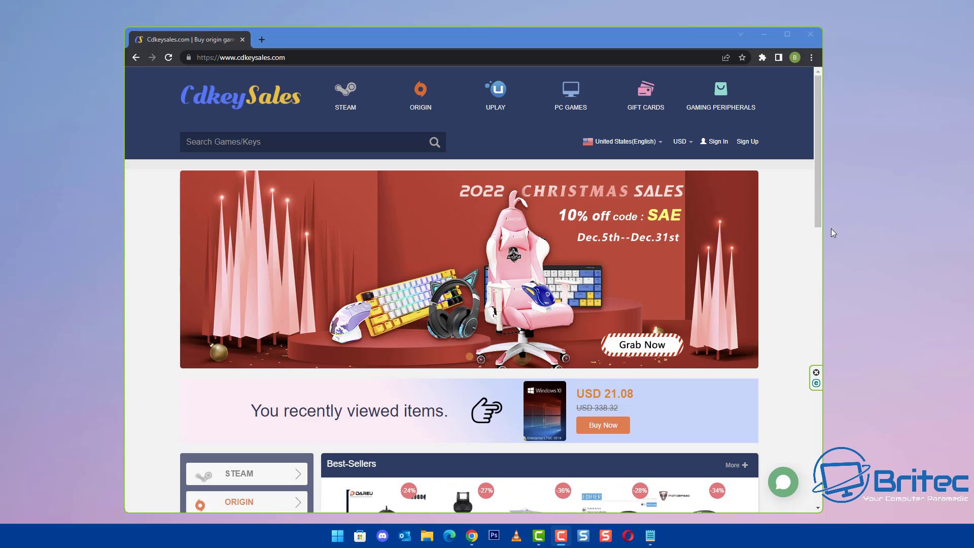
Search the store for 'windows 10' and buy the Windows 10 Pro OEM key.
click(220, 140)
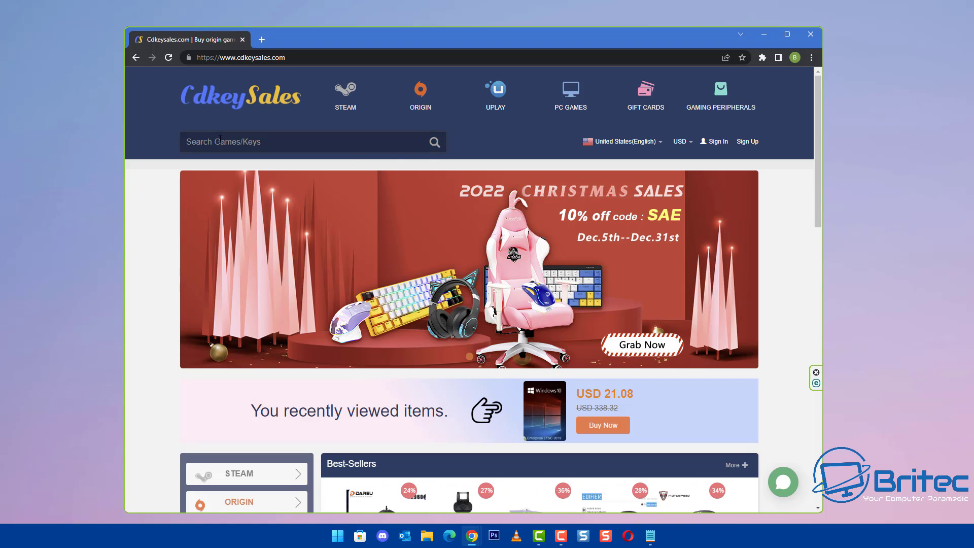
text(windows 1)
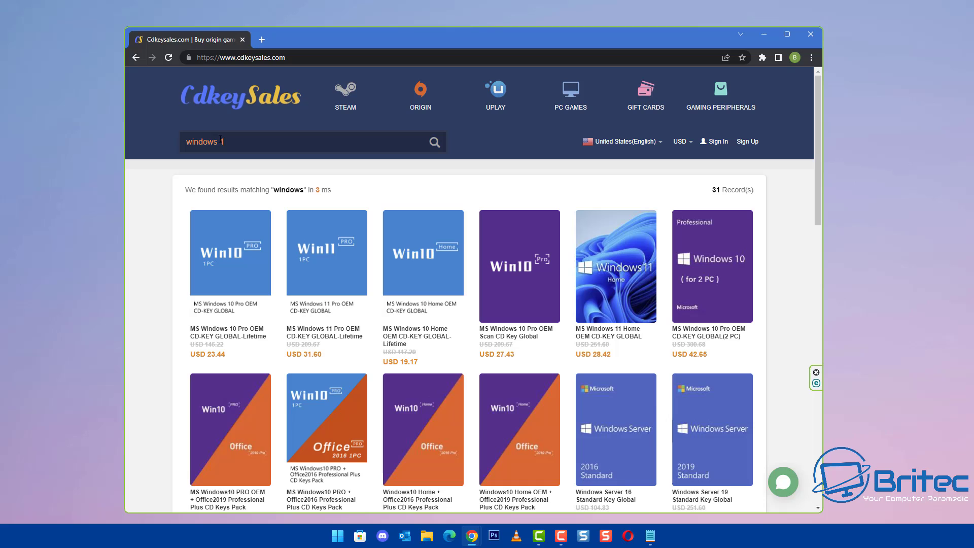
text(0)
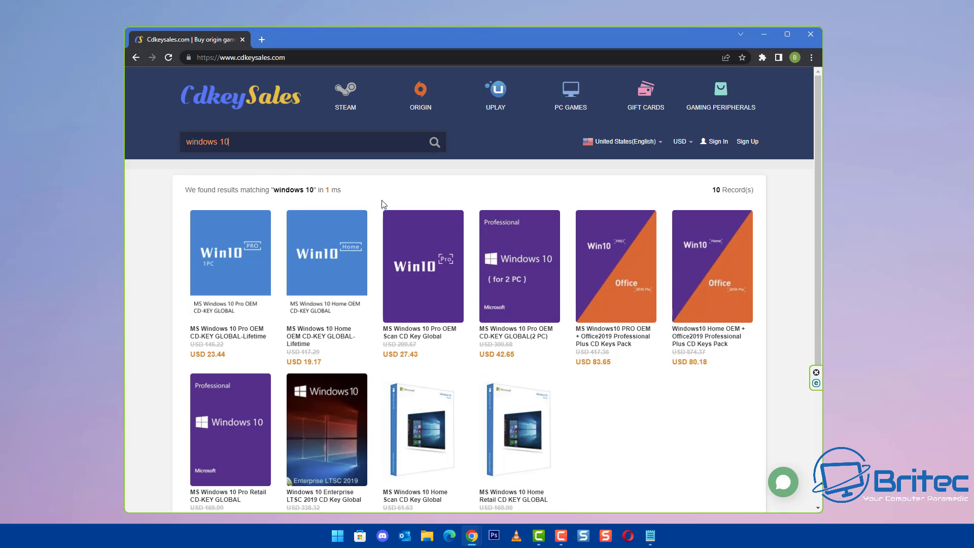
click(236, 304)
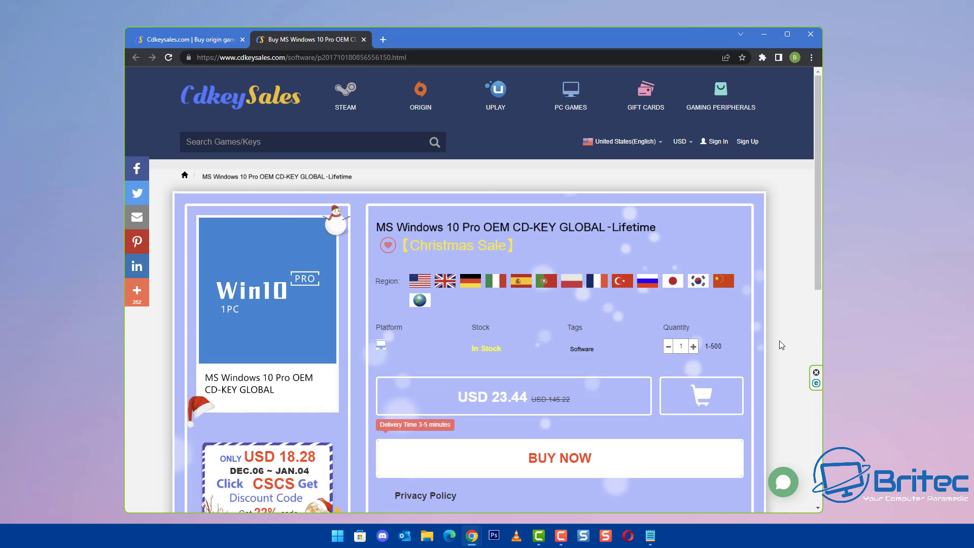
click(570, 461)
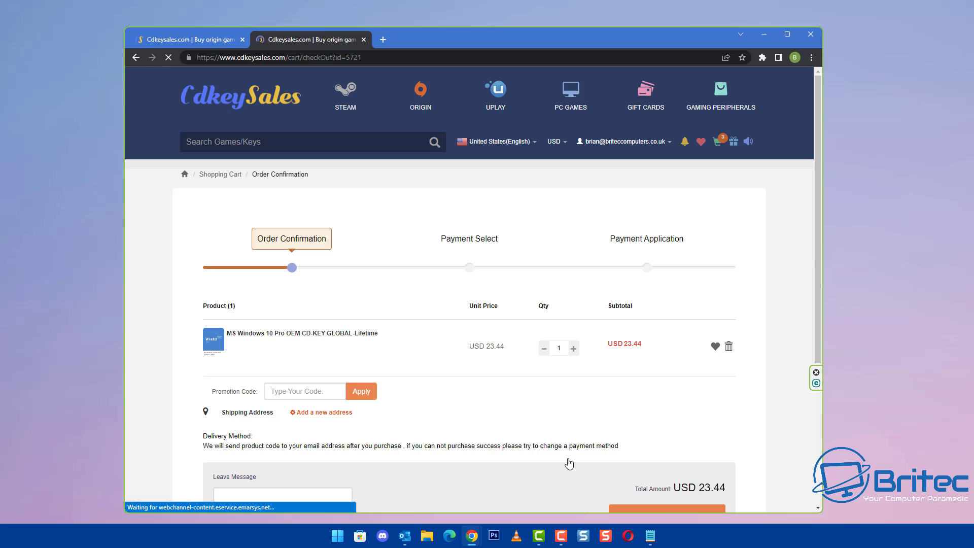
Enter and apply promotion code BR09 to the order.
click(304, 391)
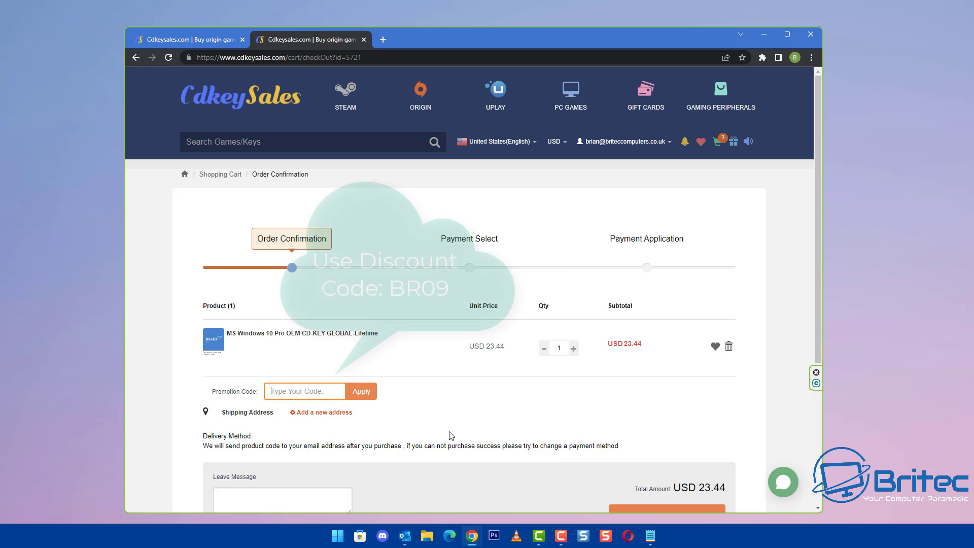
text(B)
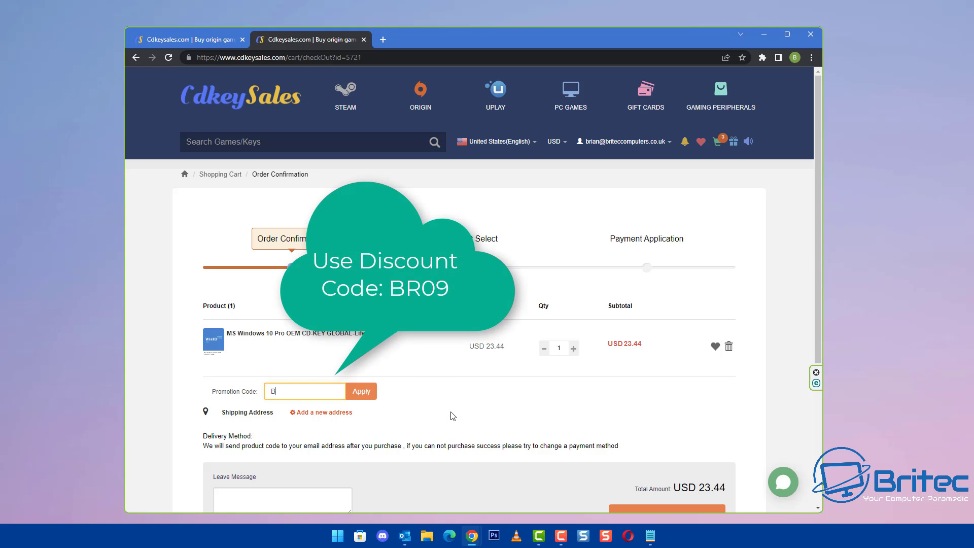
text(R09)
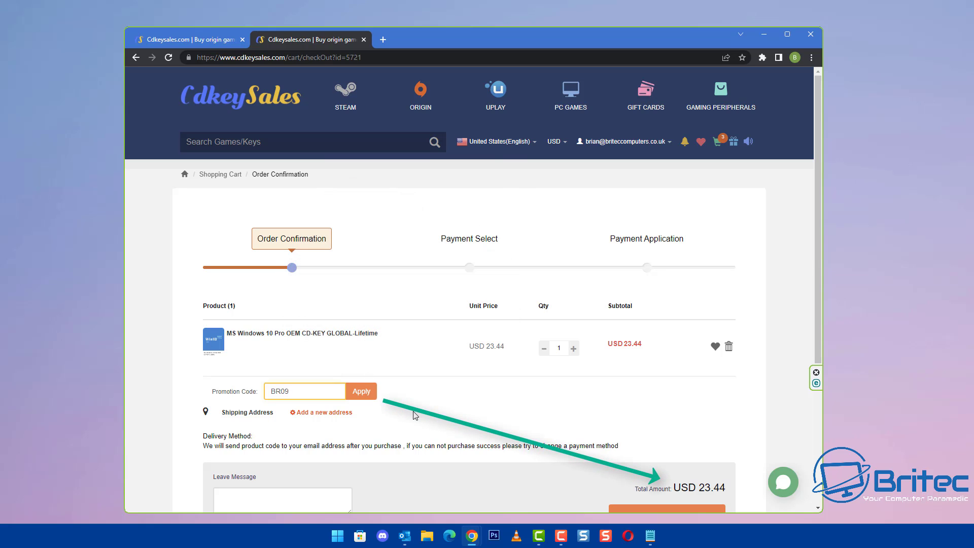
click(367, 394)
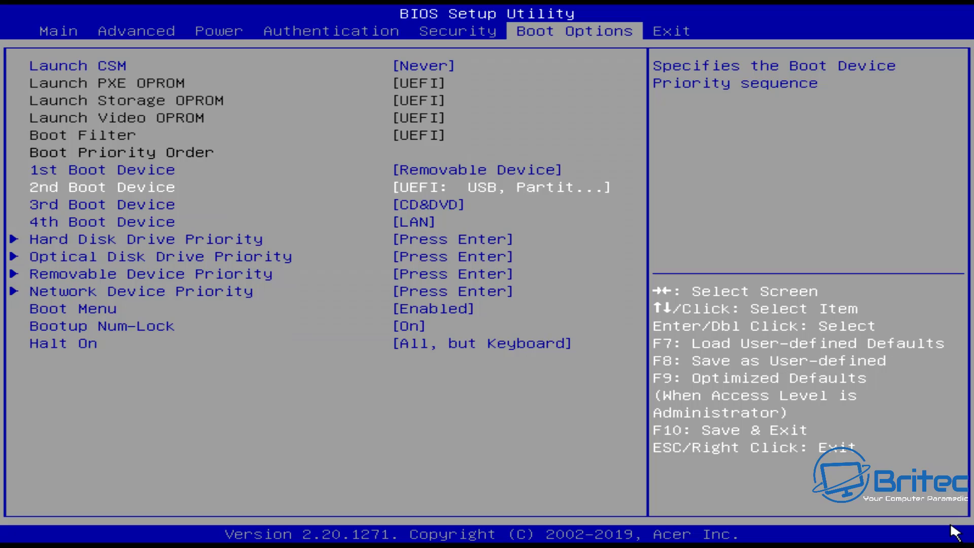
Save the BIOS boot order with Removable Device first and exit using F10.
key(F10)
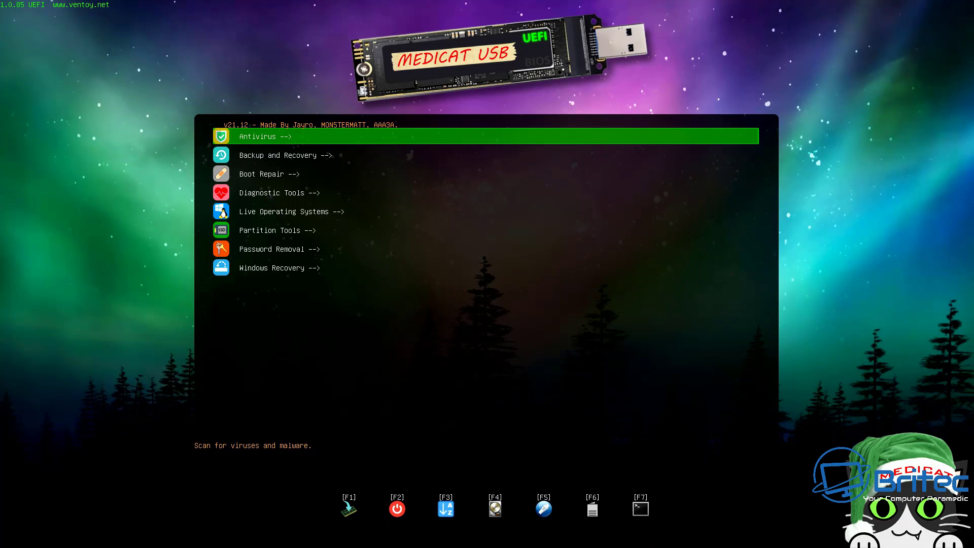
Browse the main tool categories, briefly open Antivirus, then return to the category list.
key(Down)
key(Down)
key(Down)
key(Down)
key(Down)
key(Down)
key(Down)
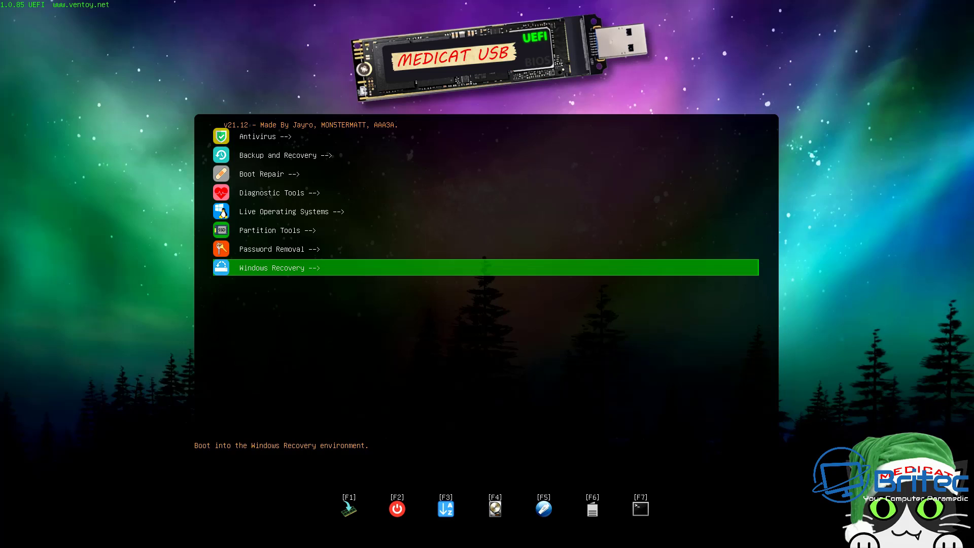
key(Up)
key(Up)
key(Up)
key(Up)
key(Up)
key(Up)
key(Up)
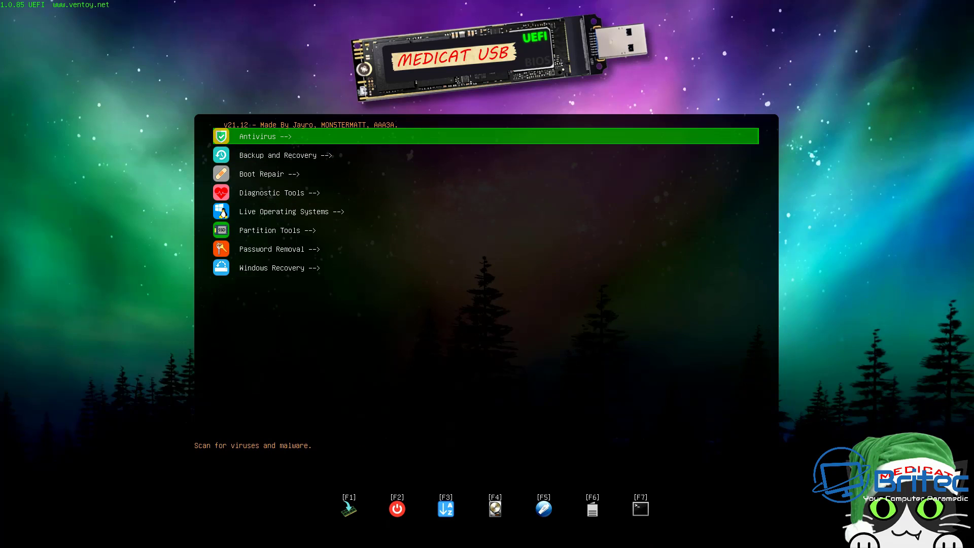
key(Down)
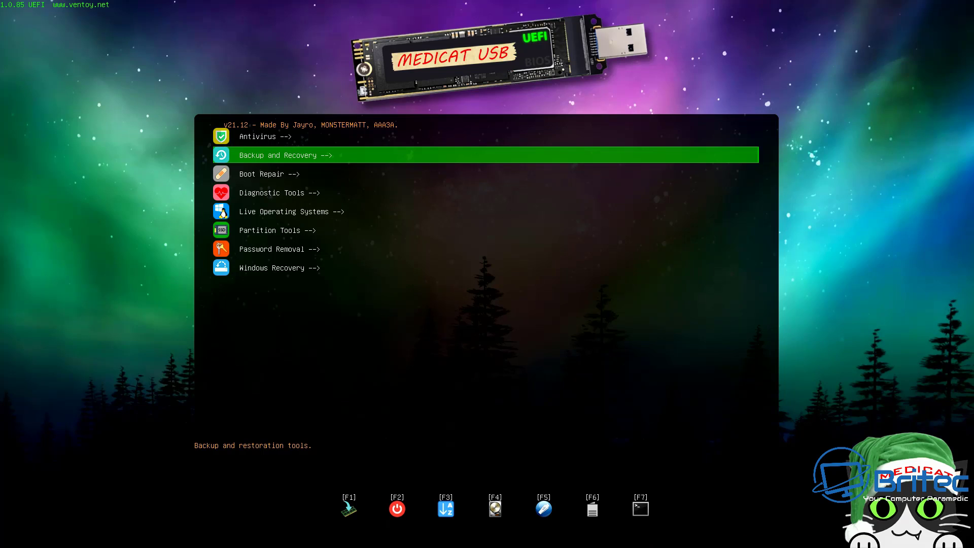
key(Down)
key(Down)
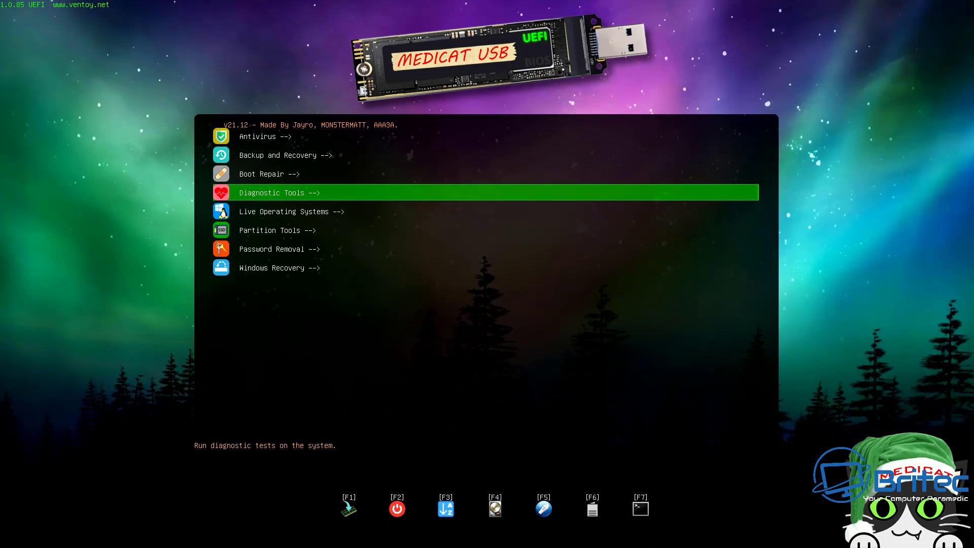
key(Down)
key(Down)
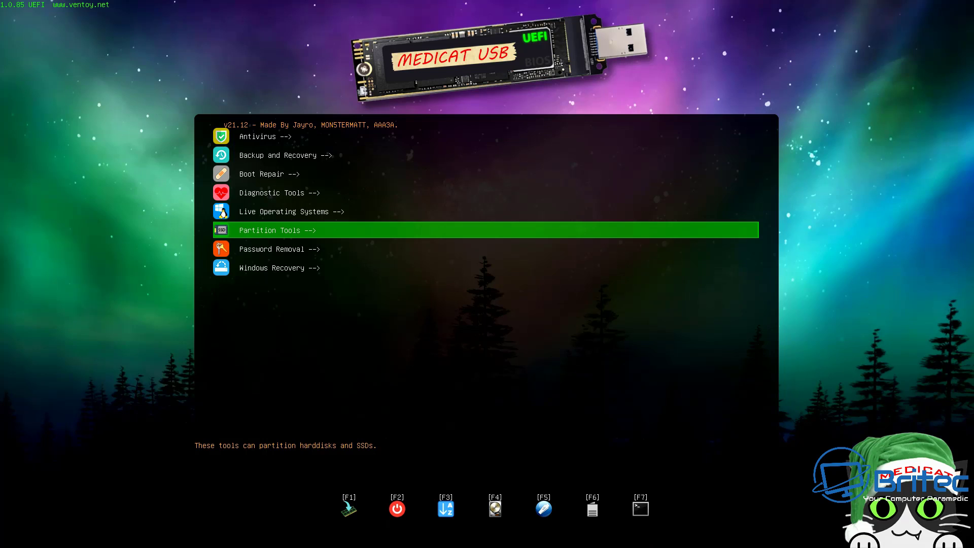
key(Down)
key(Down)
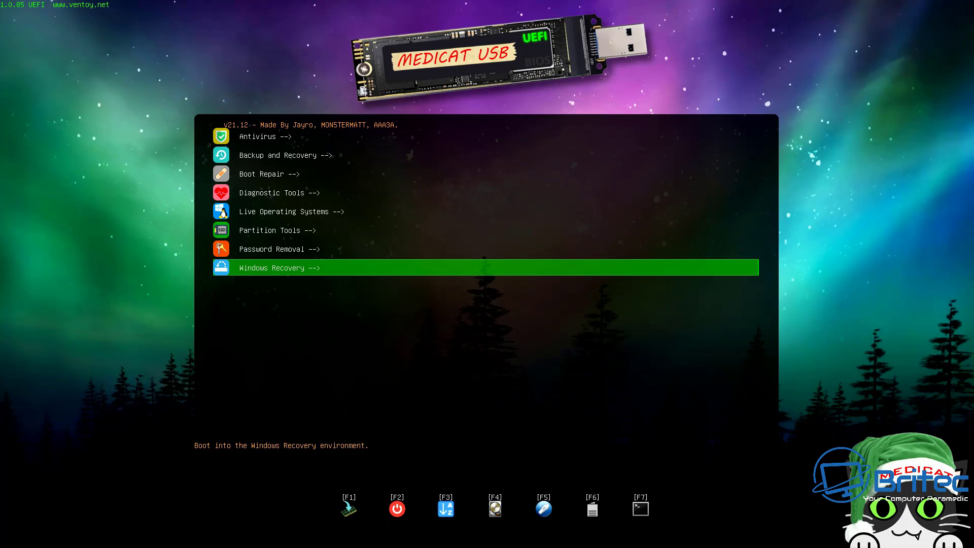
key(Up)
key(Up)
key(Up)
key(Up)
key(Up)
key(Up)
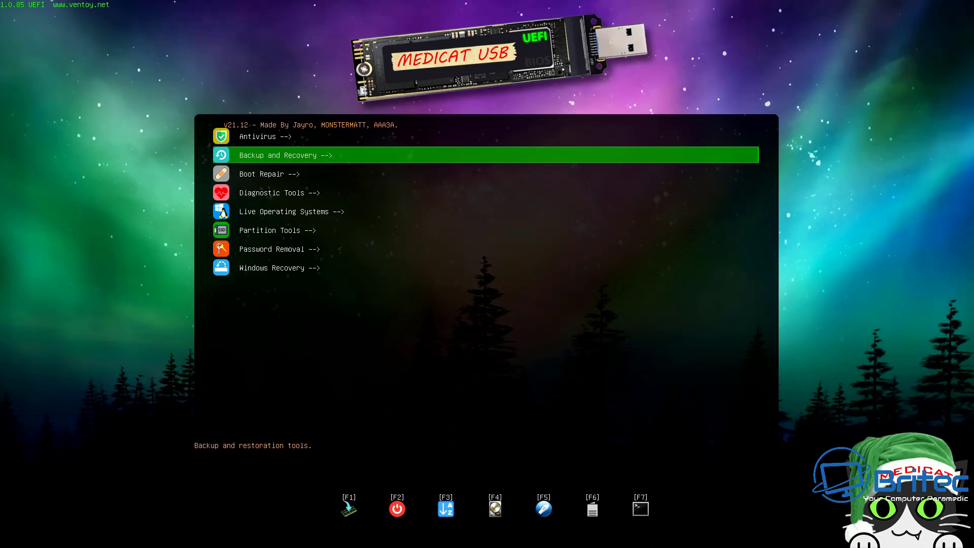
key(Up)
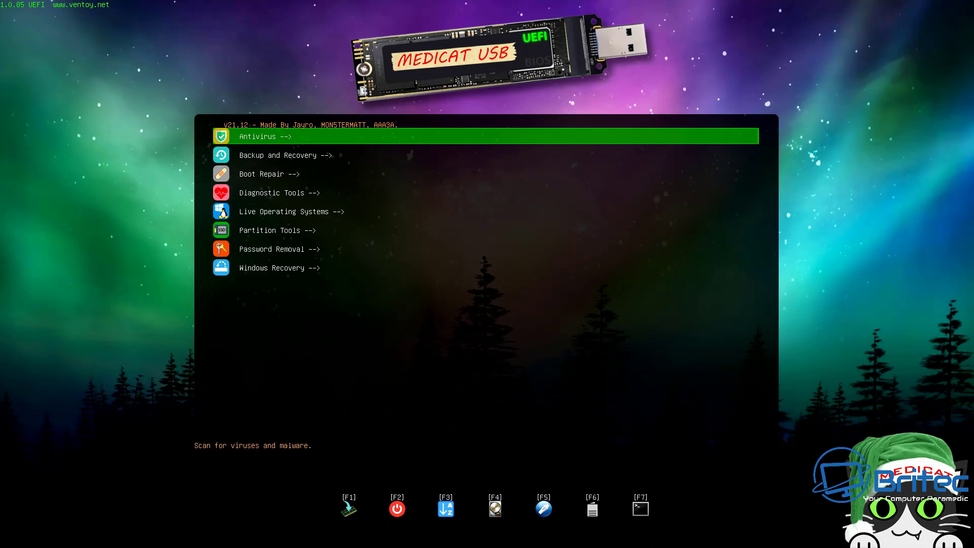
key(Return)
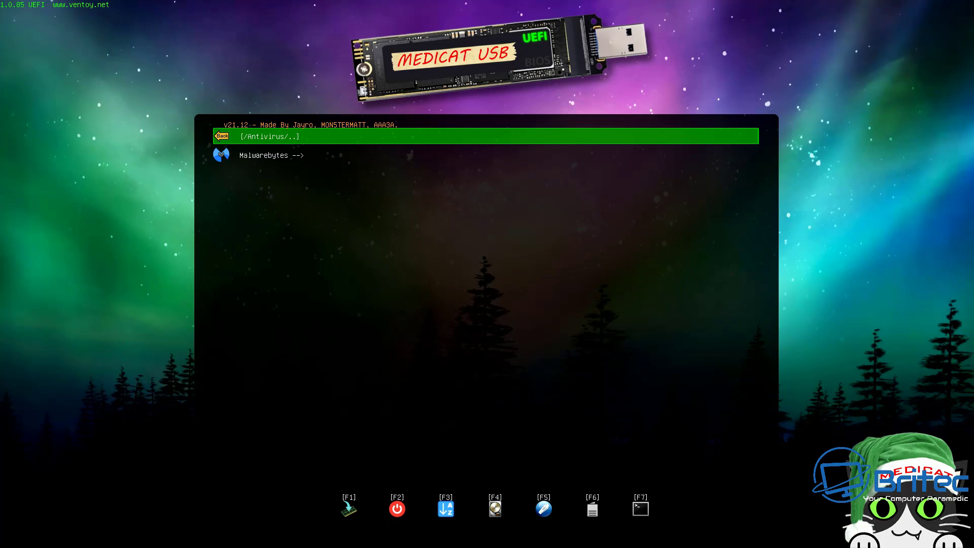
key(Return)
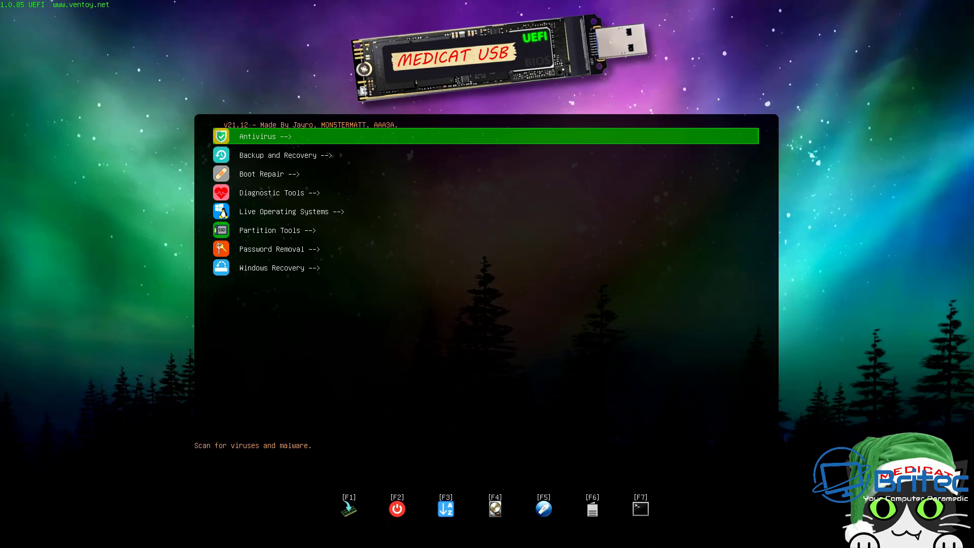
Open Backup and Recovery and pick Rescuezilla to list its normal, grub2 and memdisk modes.
key(Down)
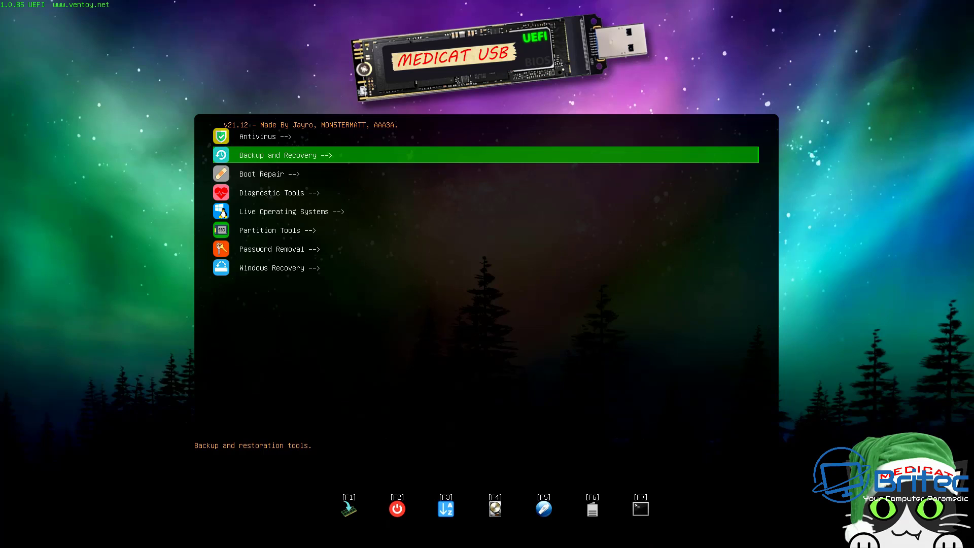
key(Return)
key(Down)
key(Down)
key(Down)
key(Down)
key(Down)
key(Down)
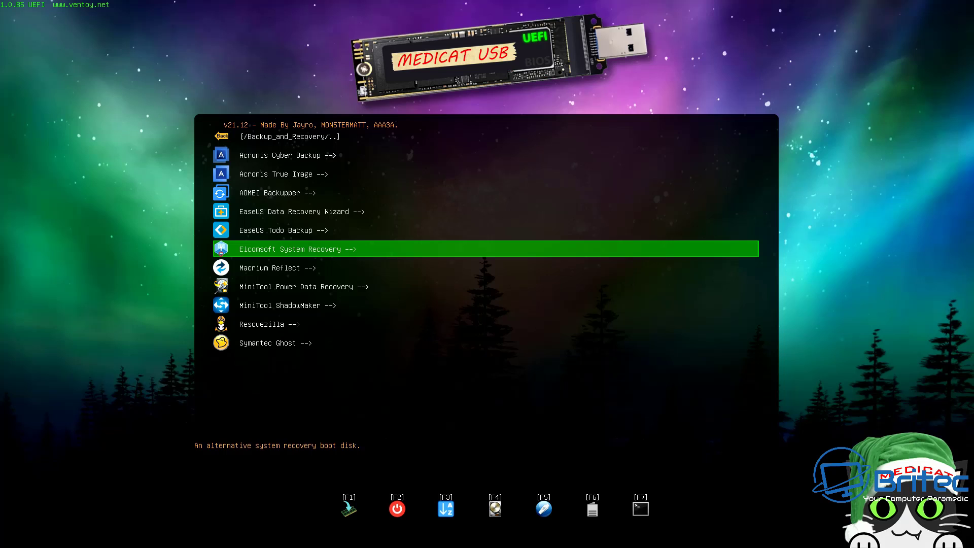
key(Down)
key(Down)
key(Down)
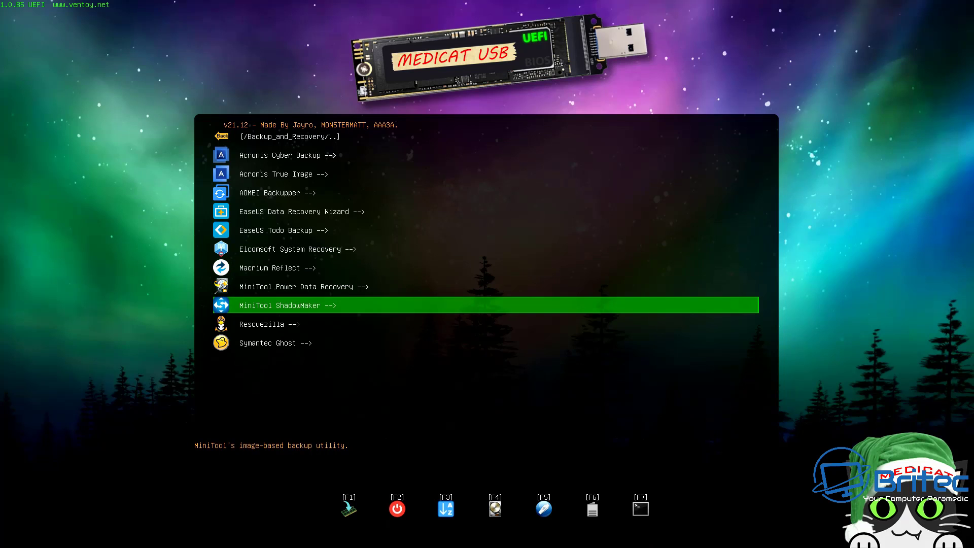
key(Down)
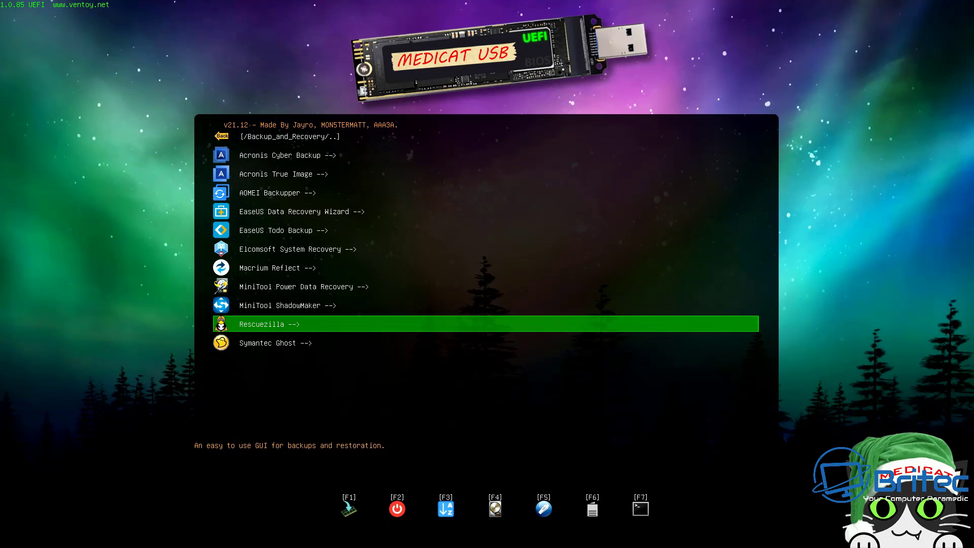
key(Return)
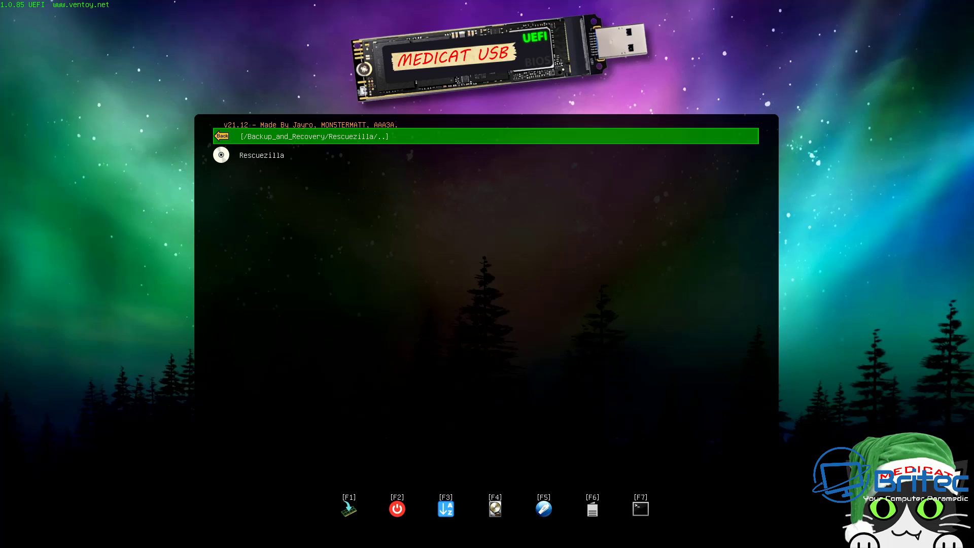
key(Down)
key(Return)
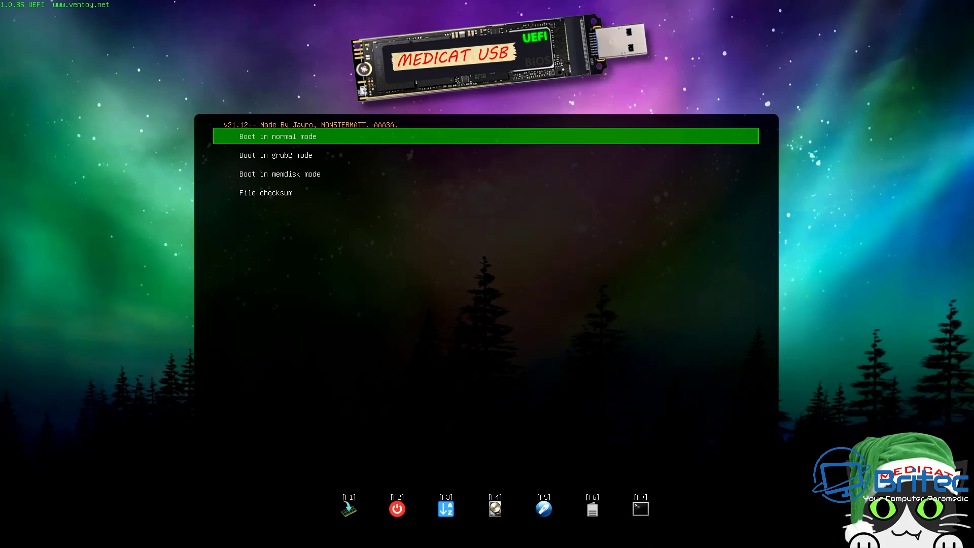
Boot Rescuezilla 2.2 in normal mode, then shut the session down to return to MediCat.
key(Return)
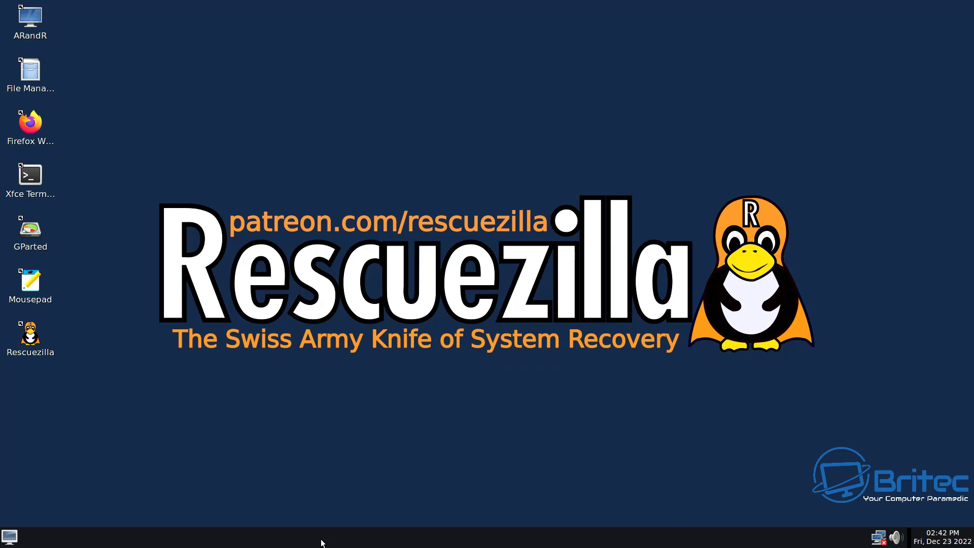
click(9, 537)
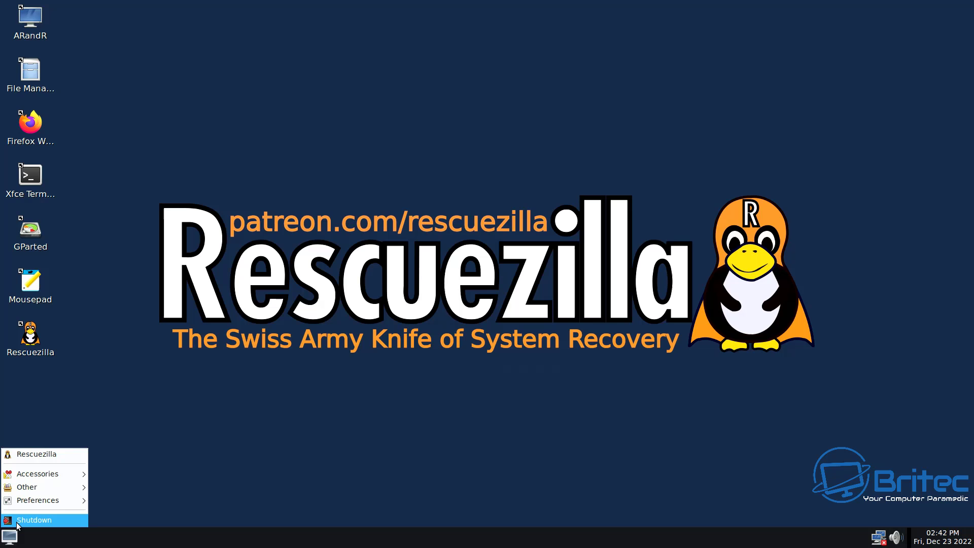
click(17, 521)
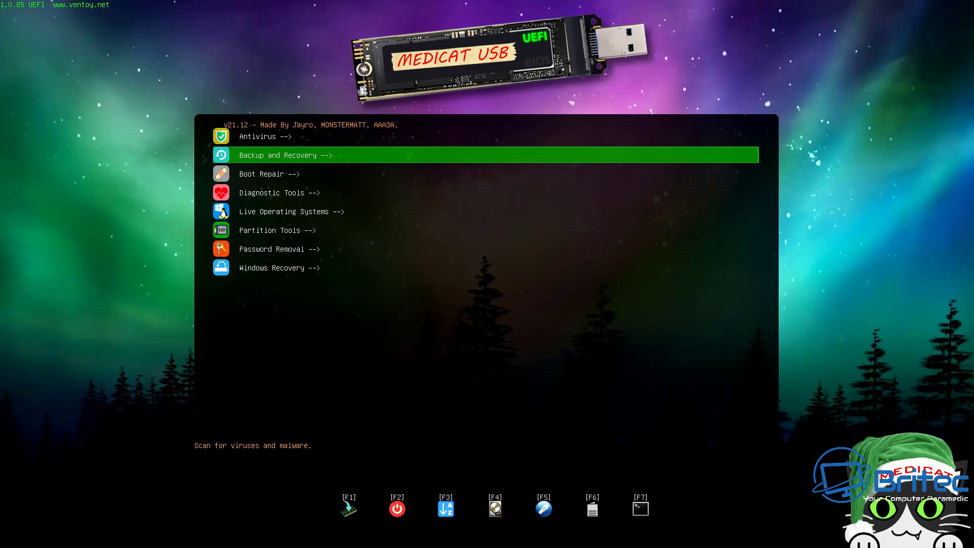
key(Down)
key(Down)
key(Down)
key(Down)
key(Down)
key(Down)
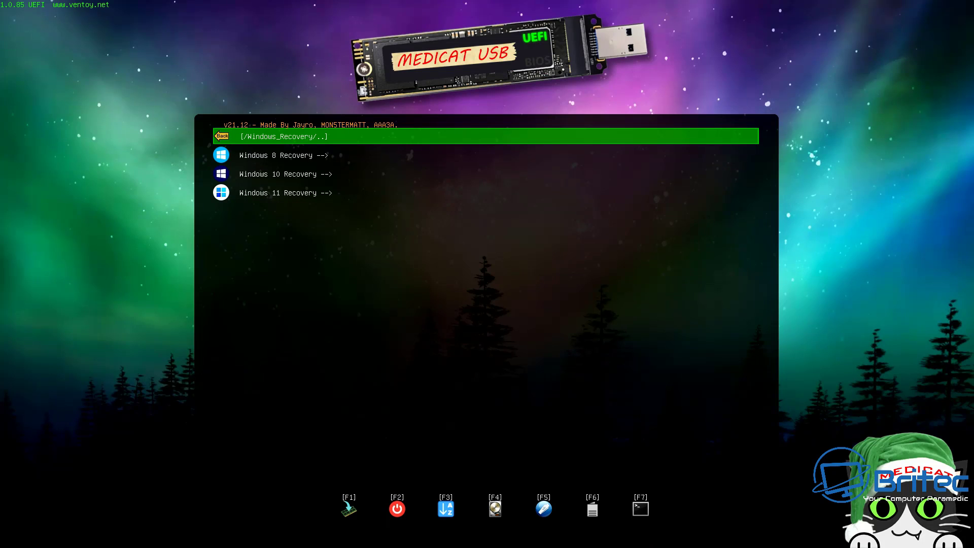
Look through the Windows Recovery entries, go back, and reach Live Operating Systems' Mini Windows 10.
key(Down)
key(Down)
key(Down)
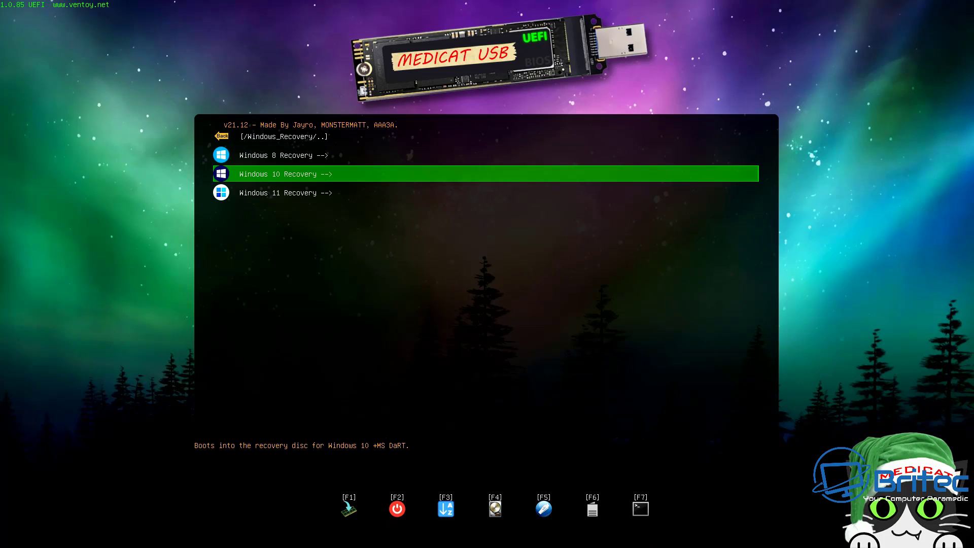
key(Up)
key(Up)
key(Up)
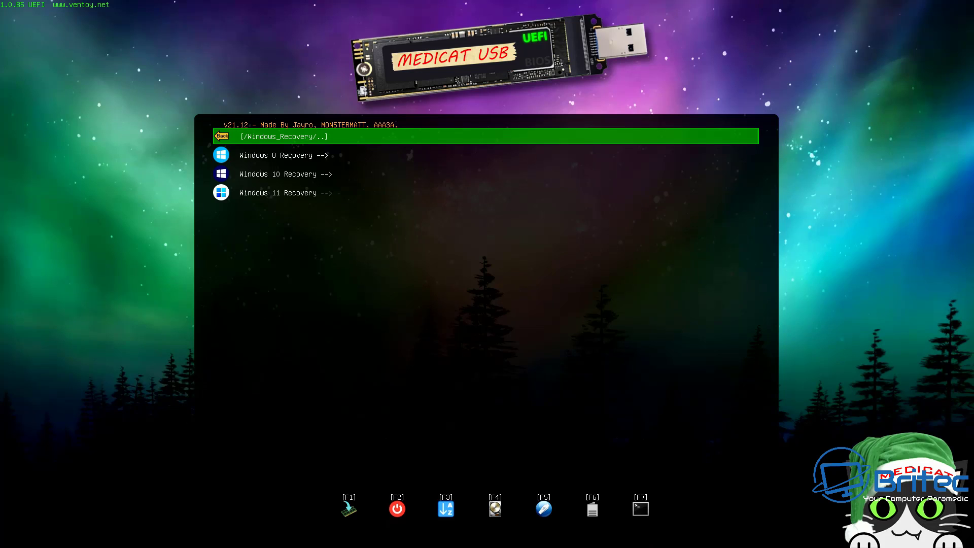
key(Return)
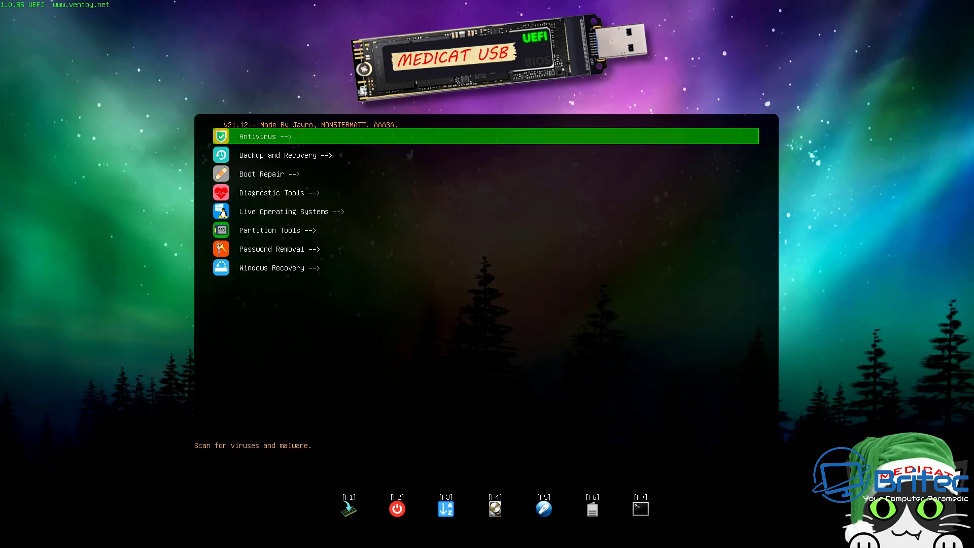
key(Down)
key(Down)
key(Down)
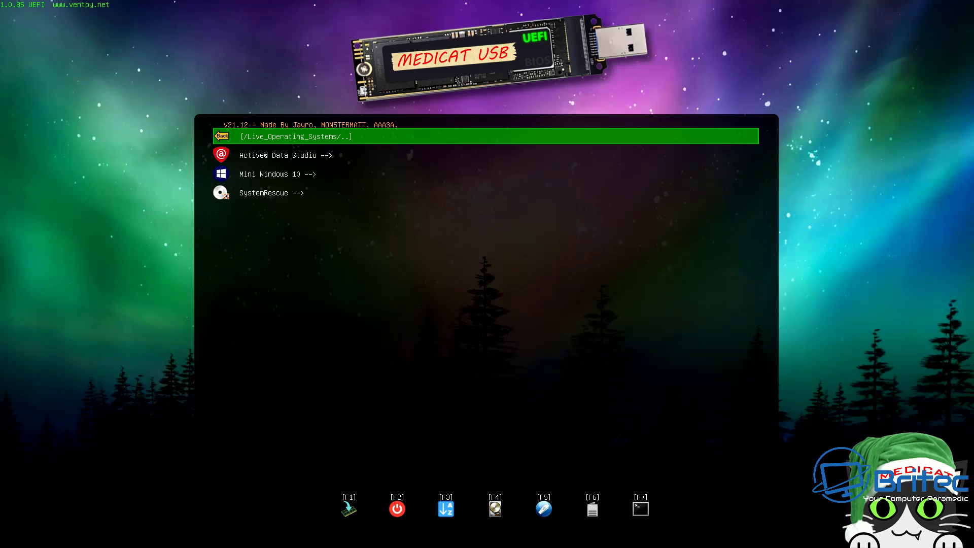
key(Down)
key(Down)
key(Down)
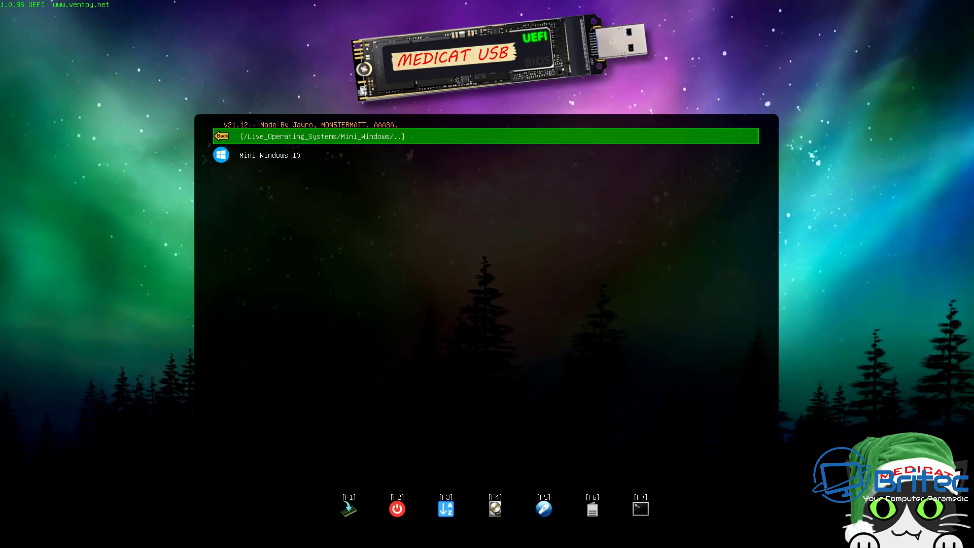
Boot Mini Windows 10 and scroll the MediCat Menu tool list from Accessibility to Utilities.
key(Down)
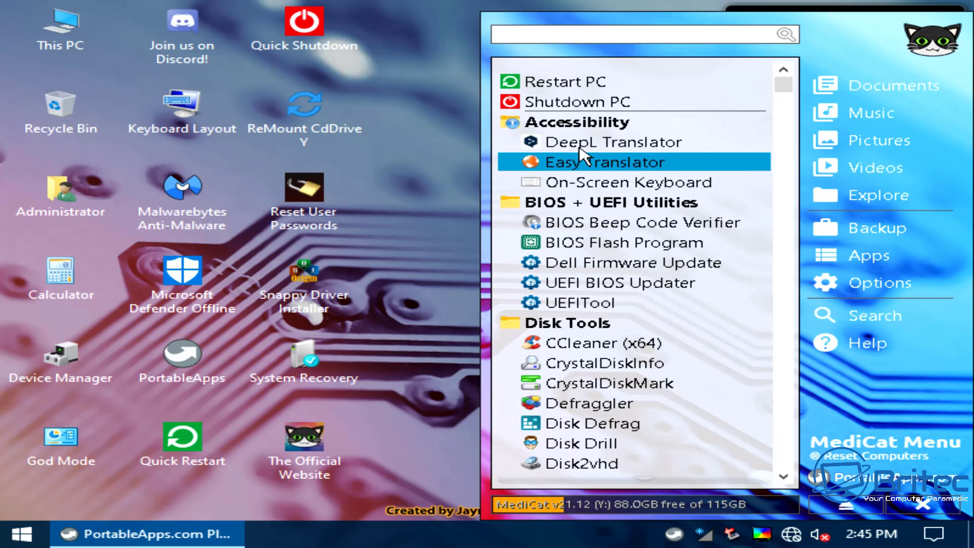
scroll(577, 159, down, 2)
scroll(576, 159, down, 2)
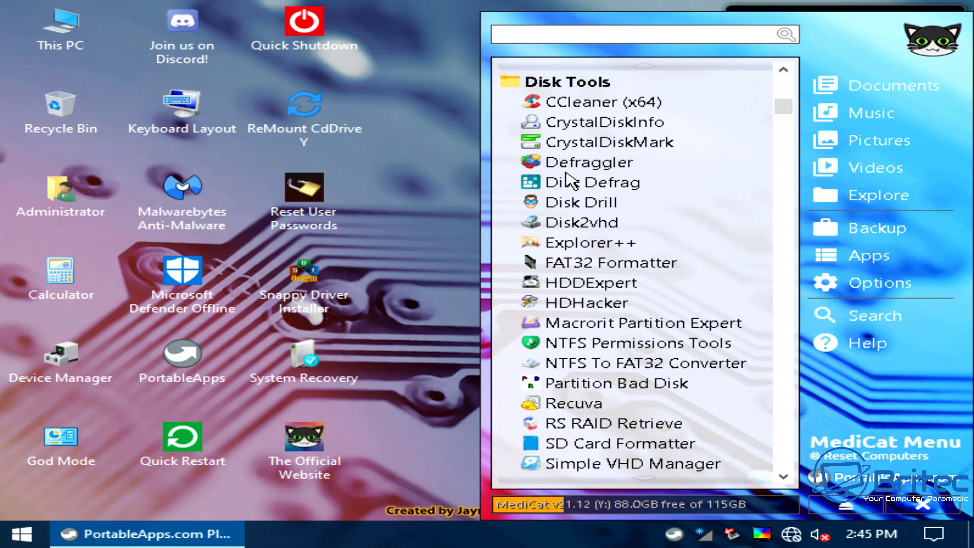
scroll(565, 182, down, 4)
scroll(564, 205, down, 5)
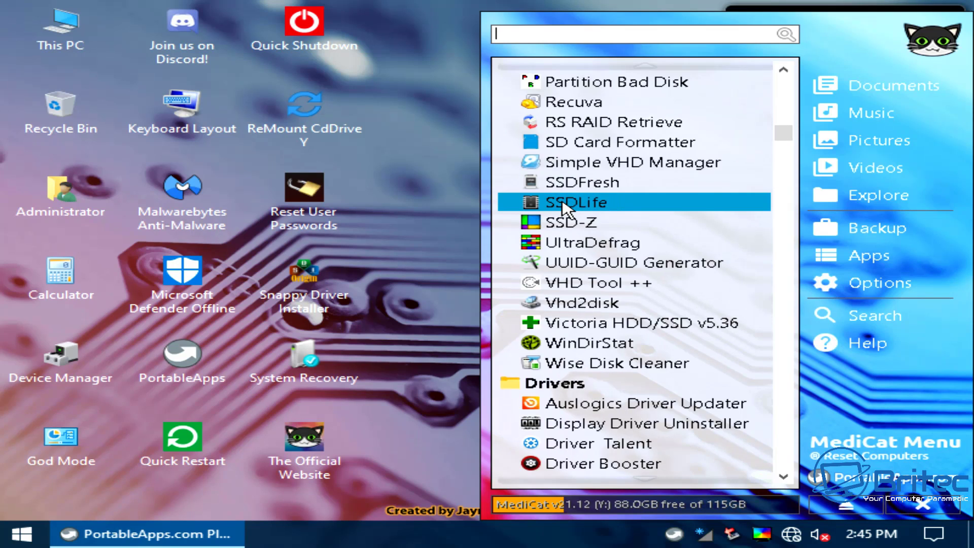
scroll(564, 206, down, 8)
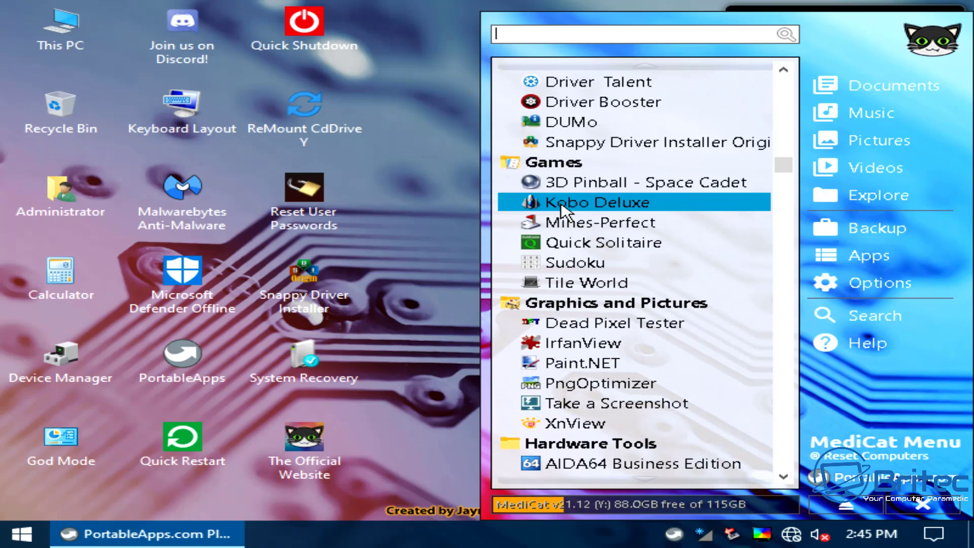
scroll(565, 206, down, 12)
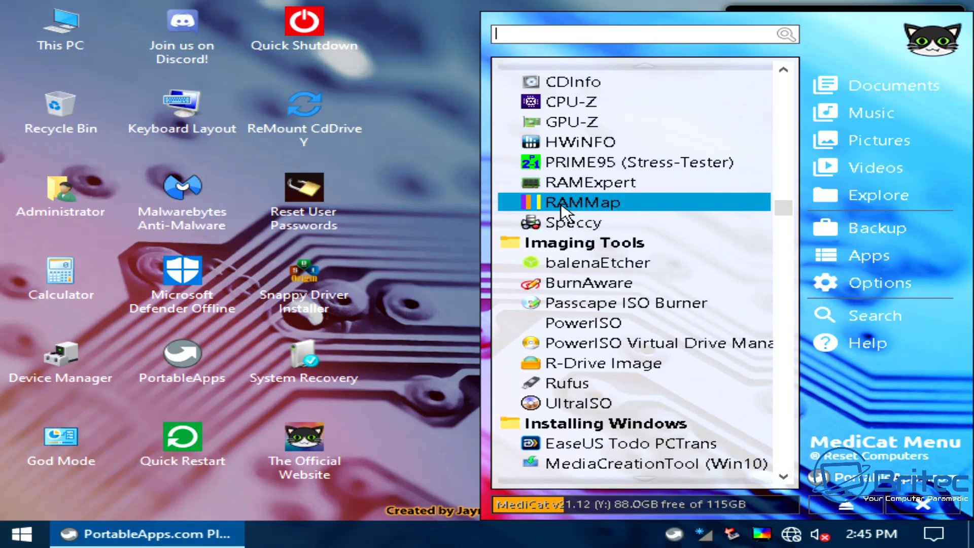
scroll(565, 208, down, 14)
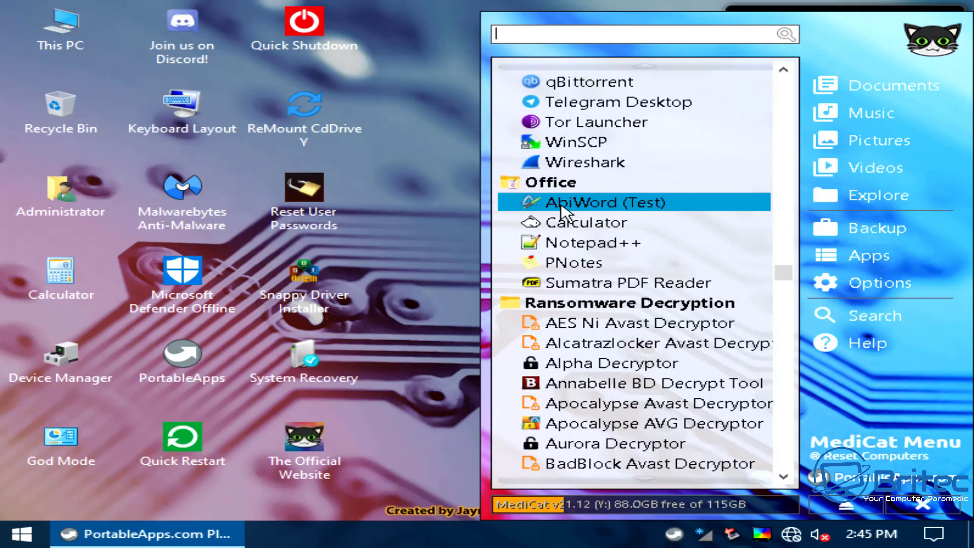
scroll(564, 208, down, 14)
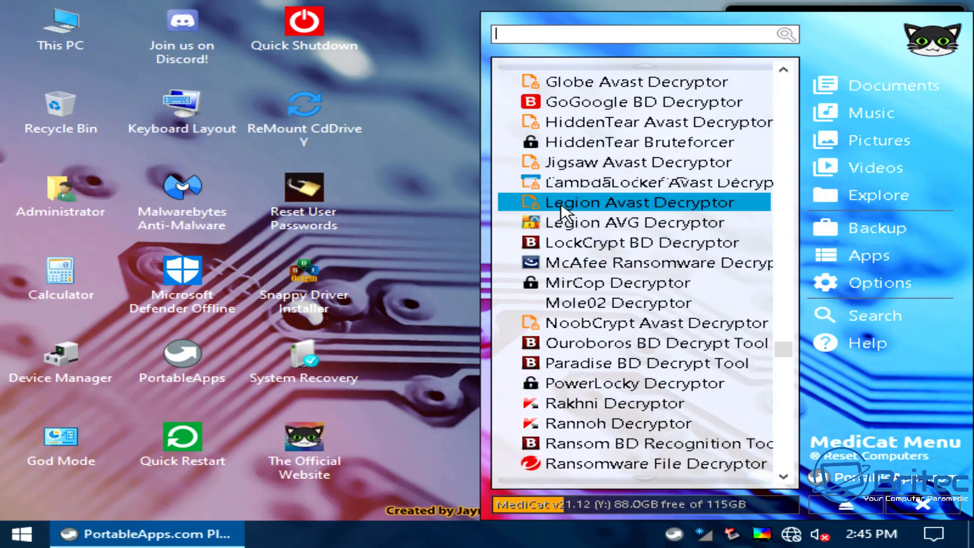
scroll(565, 208, down, 5)
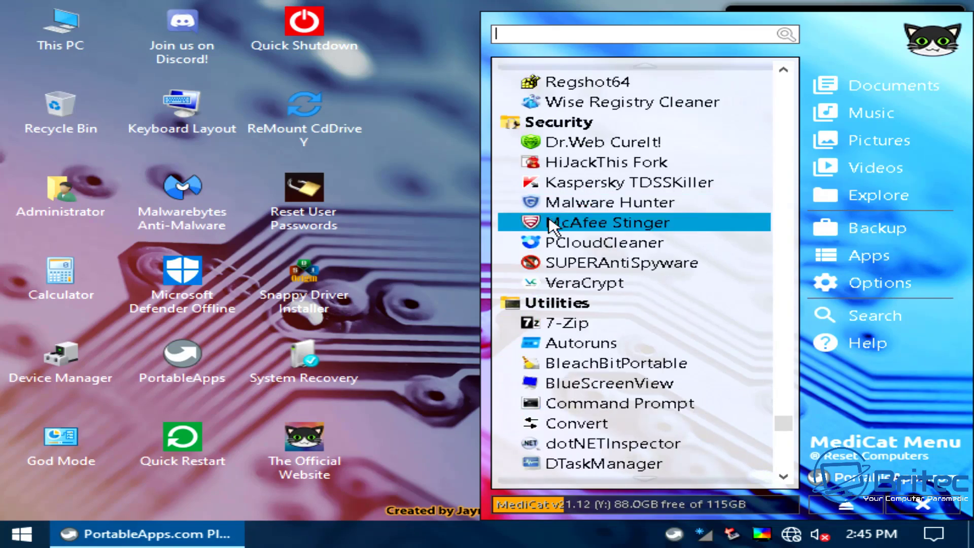
click(422, 100)
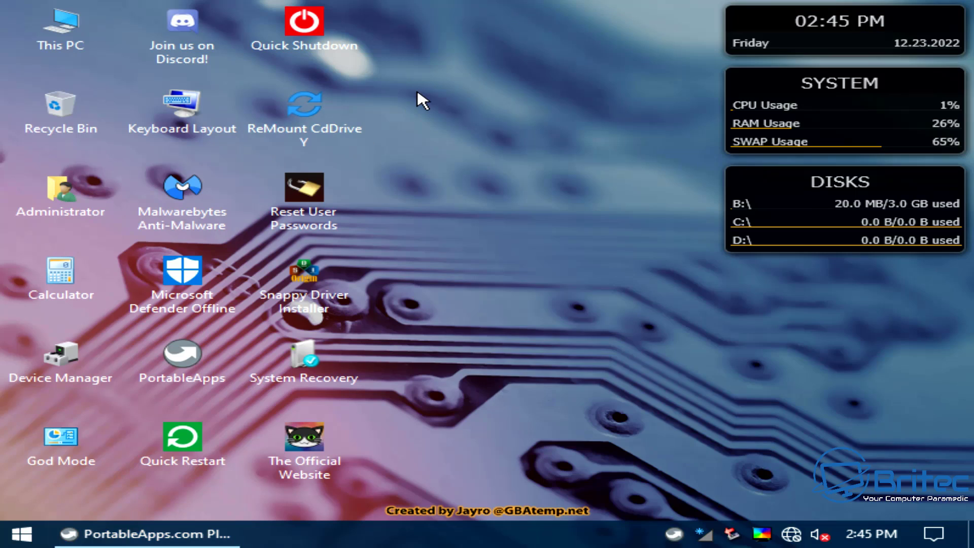